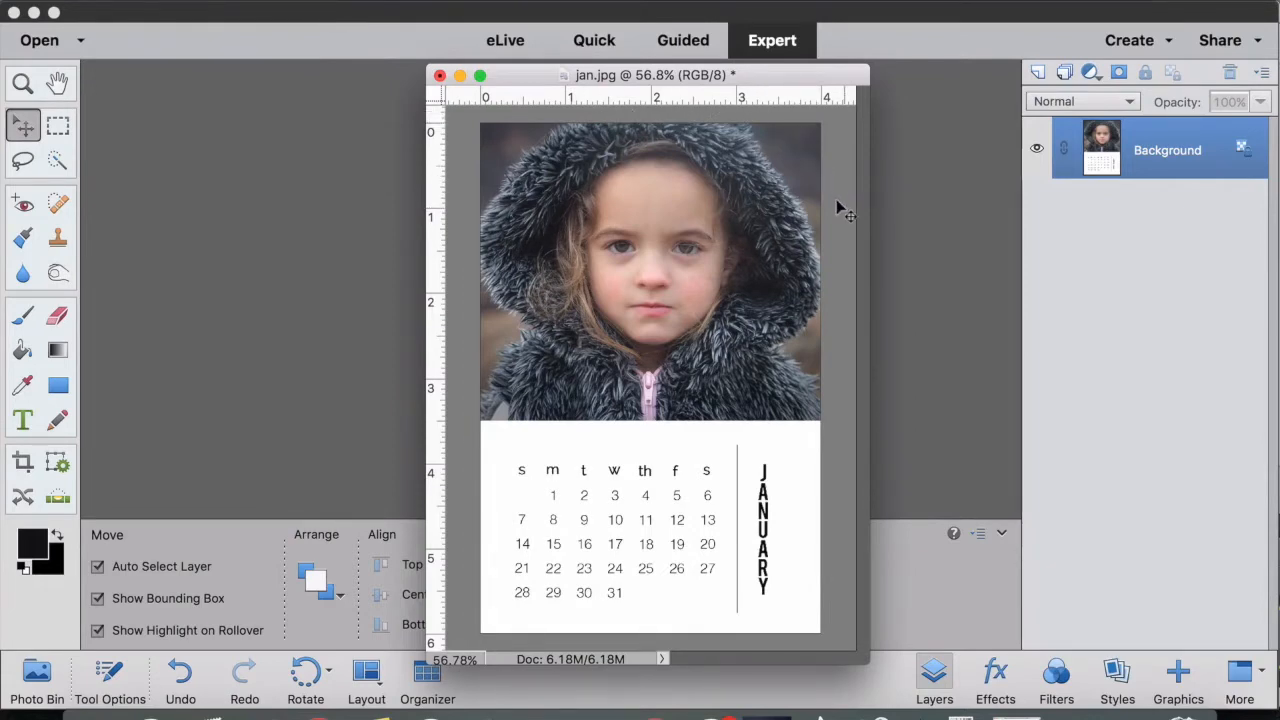
Step: Close jan.jpg and open the Vignette Effect guided edit on the paddleboard photo
click(440, 76)
click(592, 266)
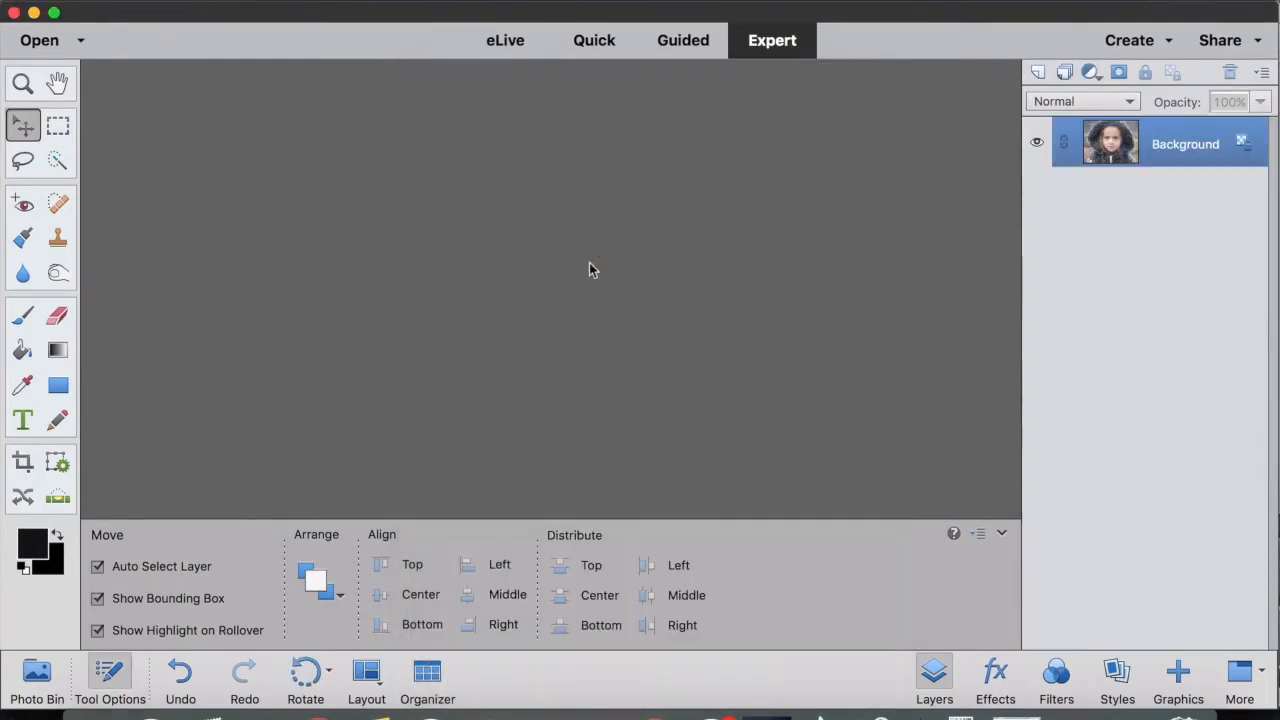
click(681, 44)
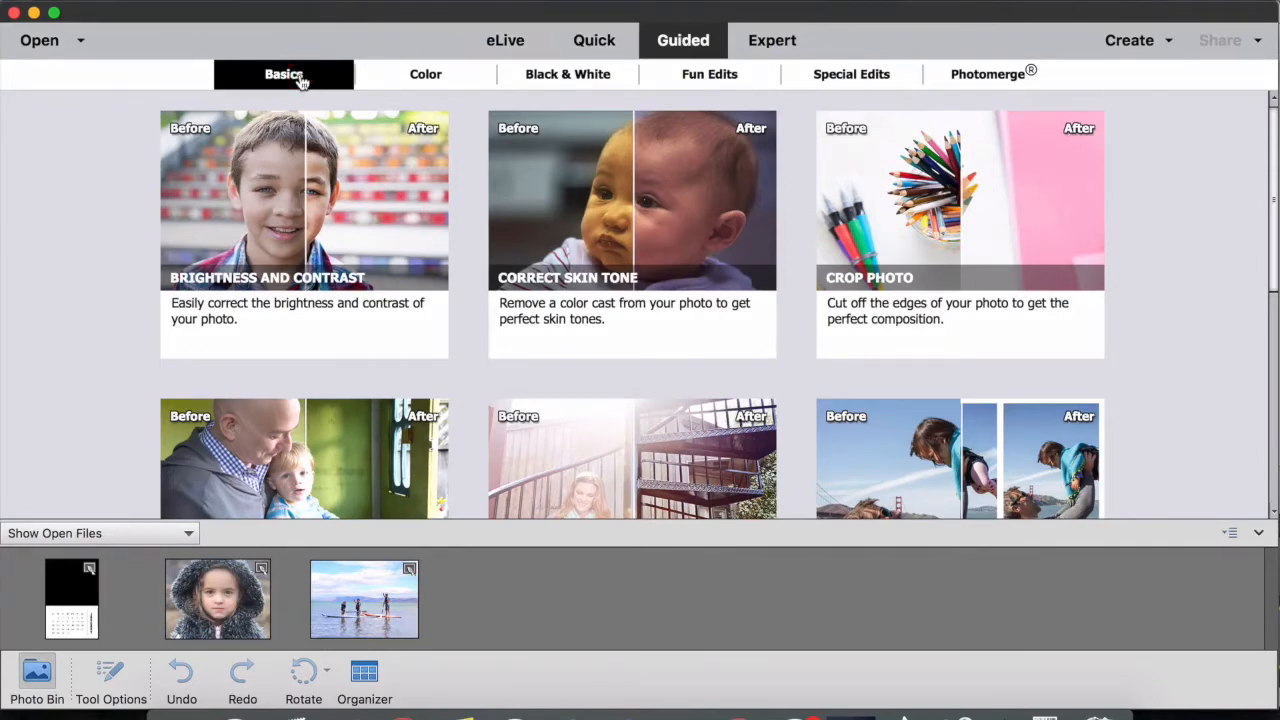
click(335, 607)
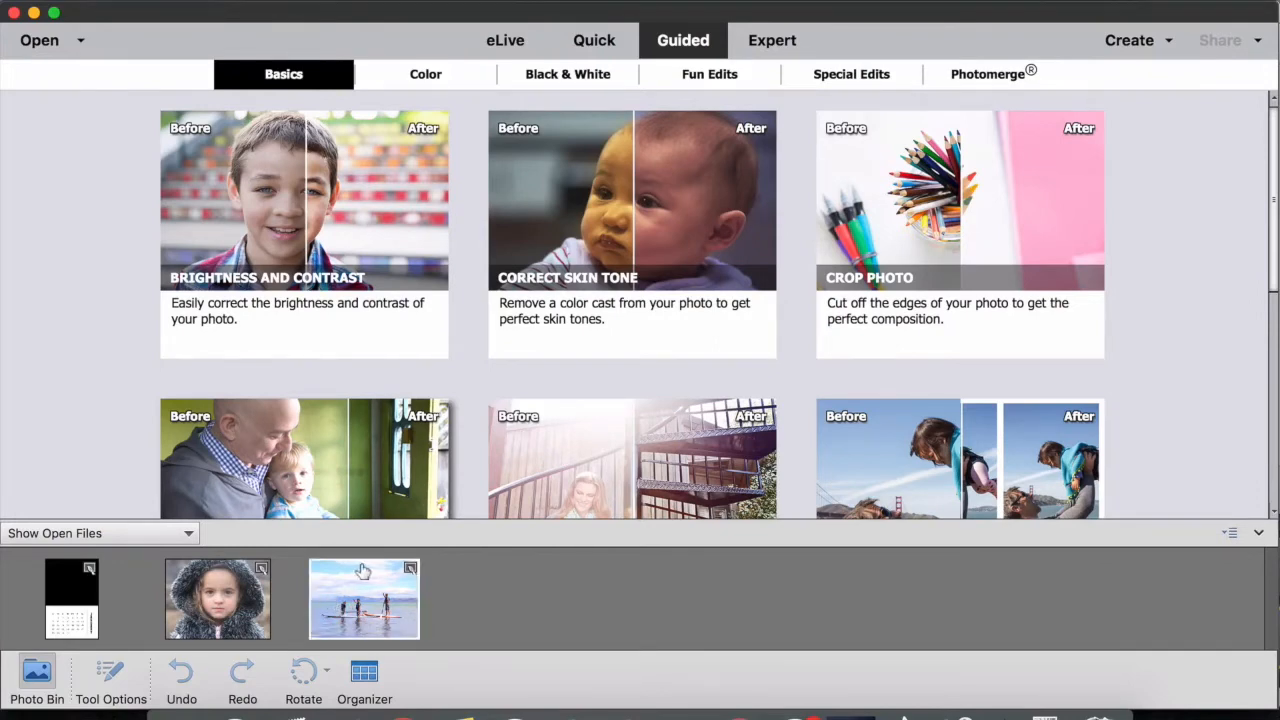
scroll(835, 397, down, 5)
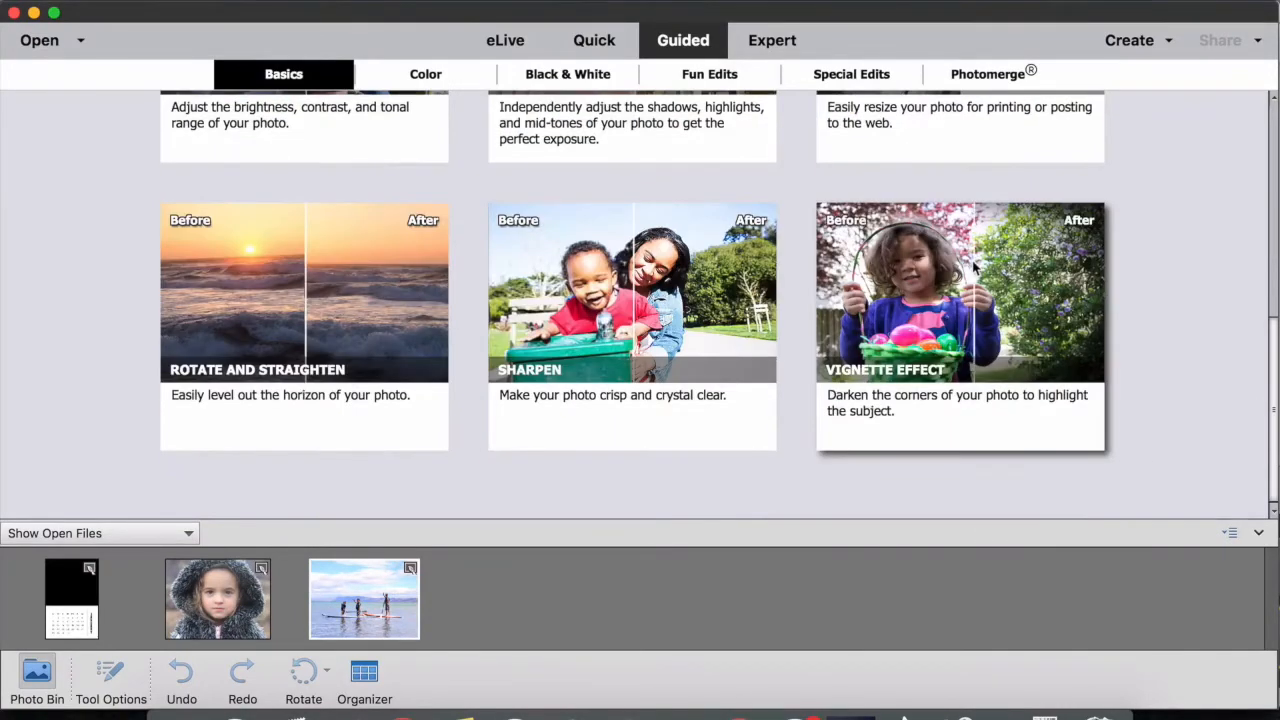
click(975, 265)
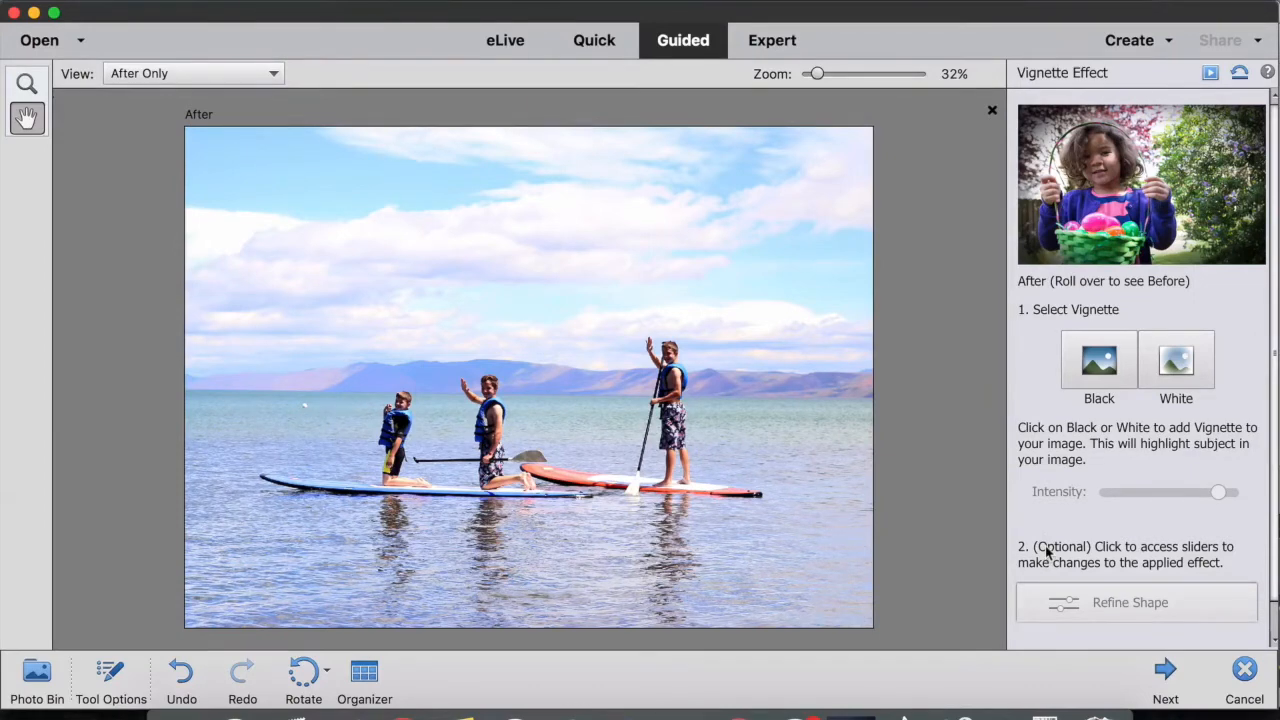
Step: Apply a black vignette to the paddleboard photo at full intensity
click(1094, 363)
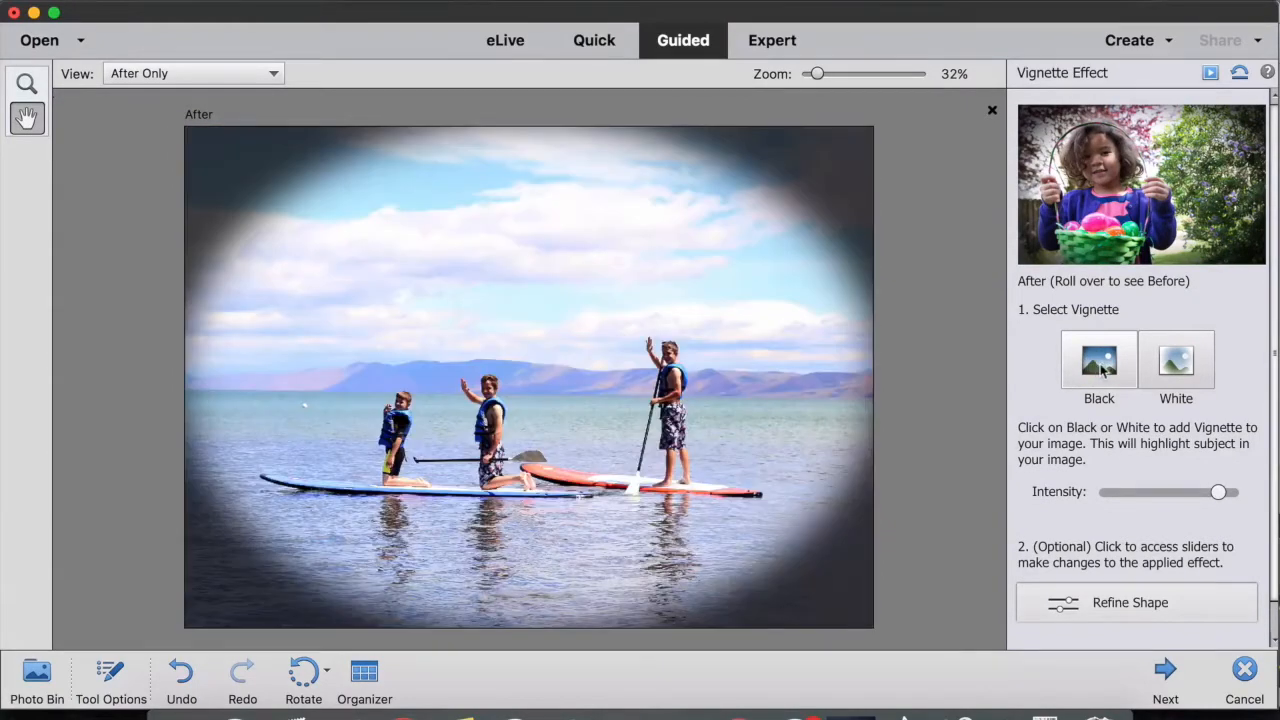
click(1178, 372)
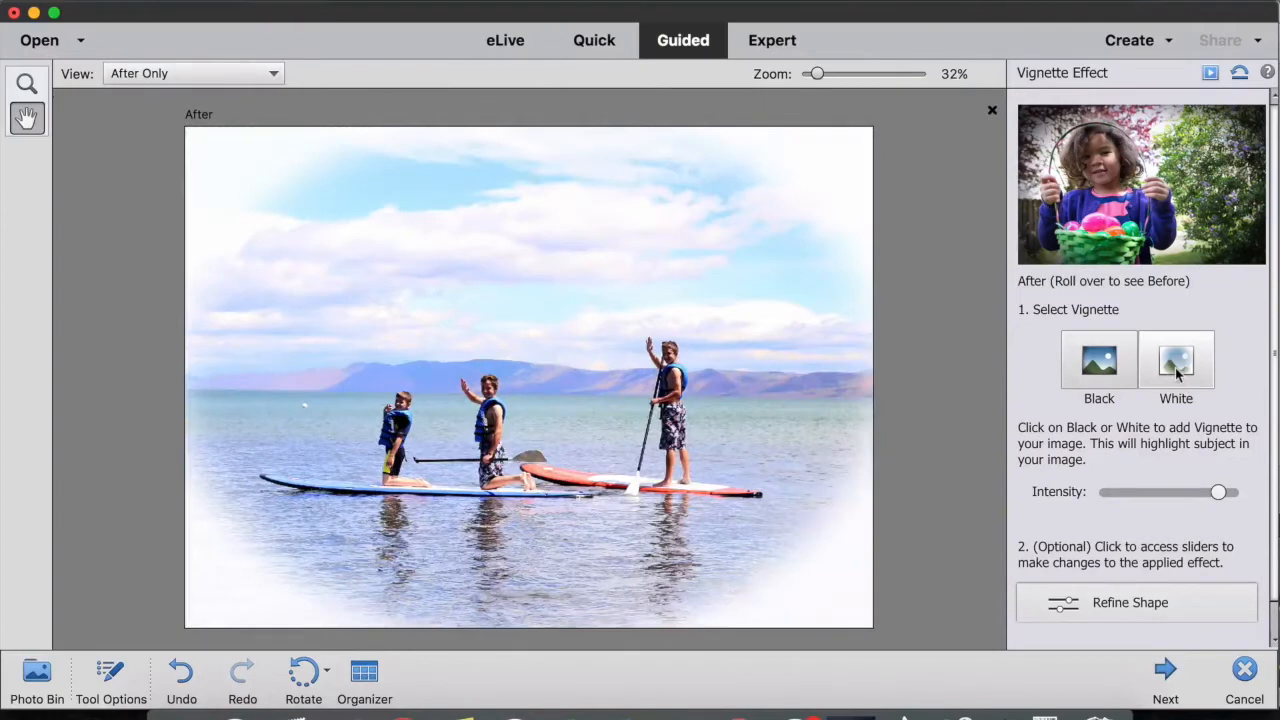
click(1089, 370)
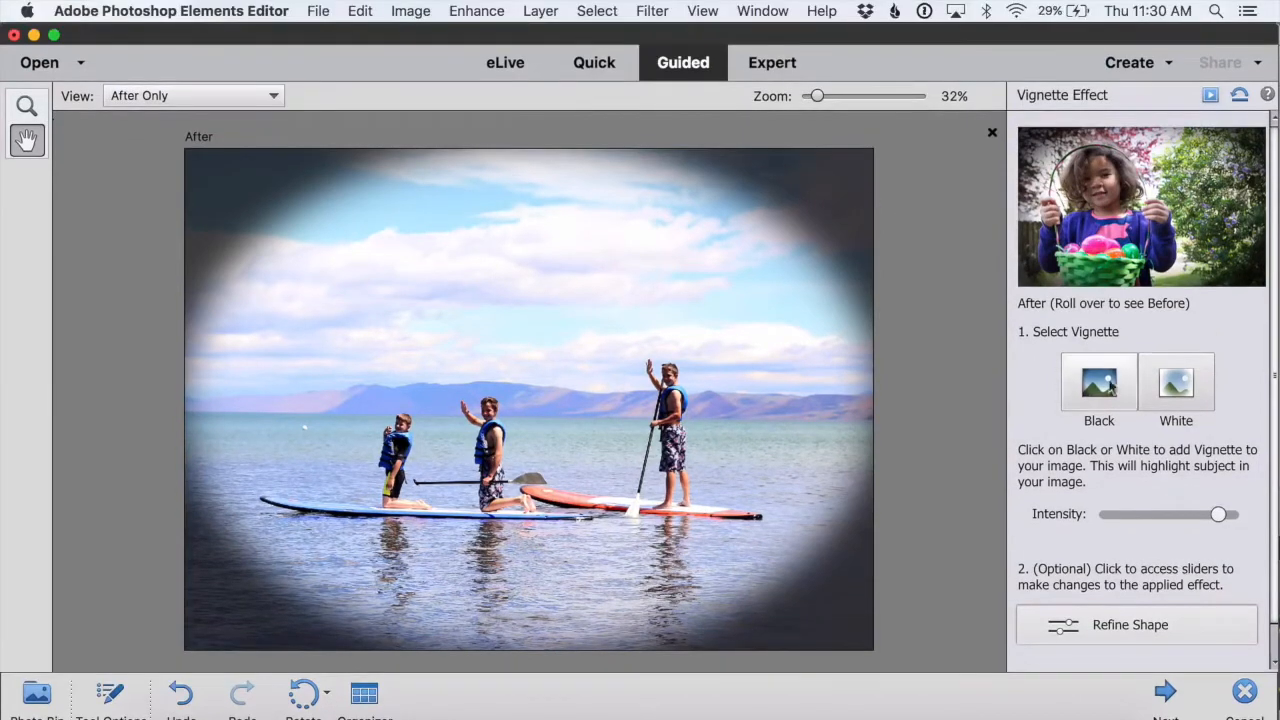
mouse_move(1218, 515)
mouse_down()
mouse_move(1102, 518)
mouse_move(1228, 522)
mouse_up()
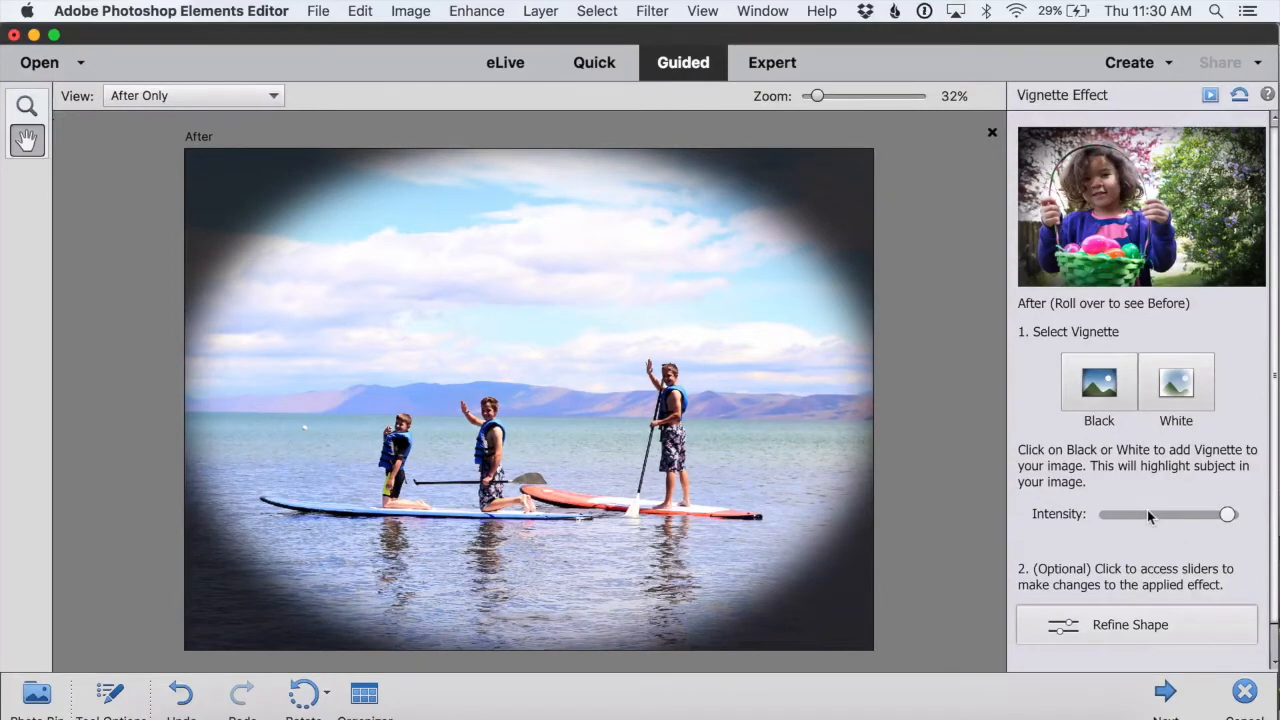
Step: Refine the vignette shape with a feather of 203.1 px and roundness of 0%
click(1128, 627)
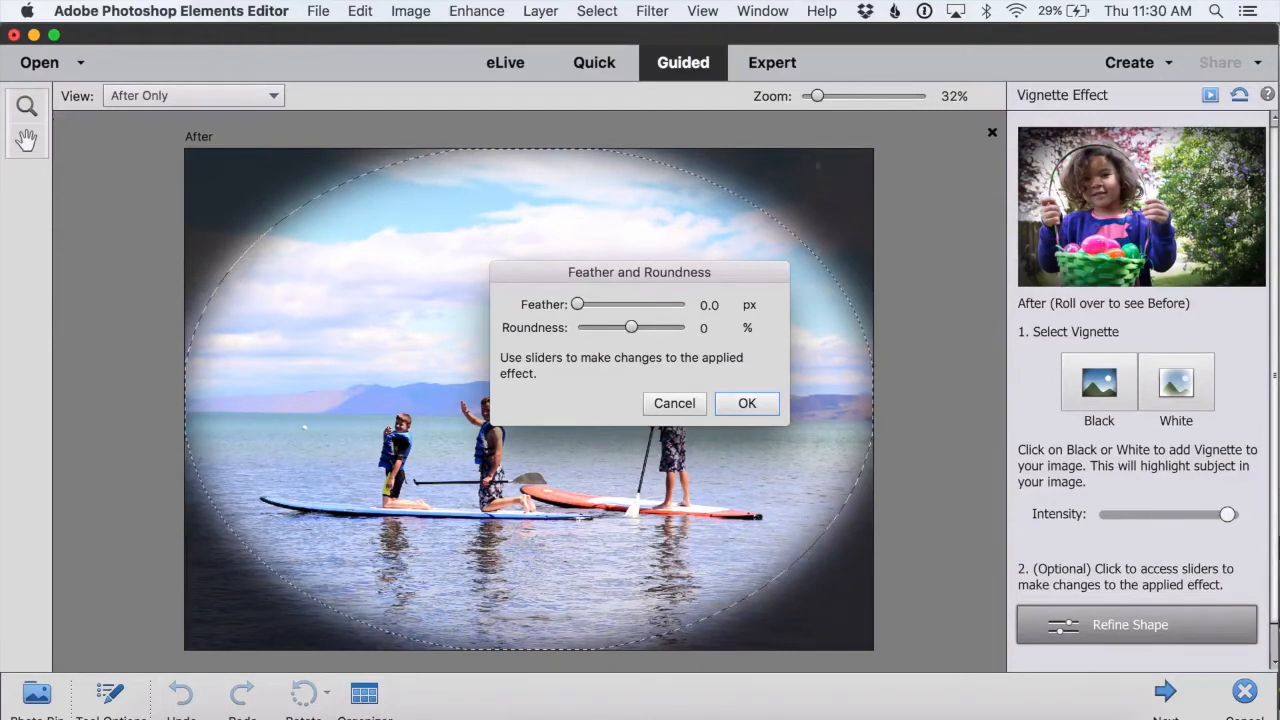
click(713, 305)
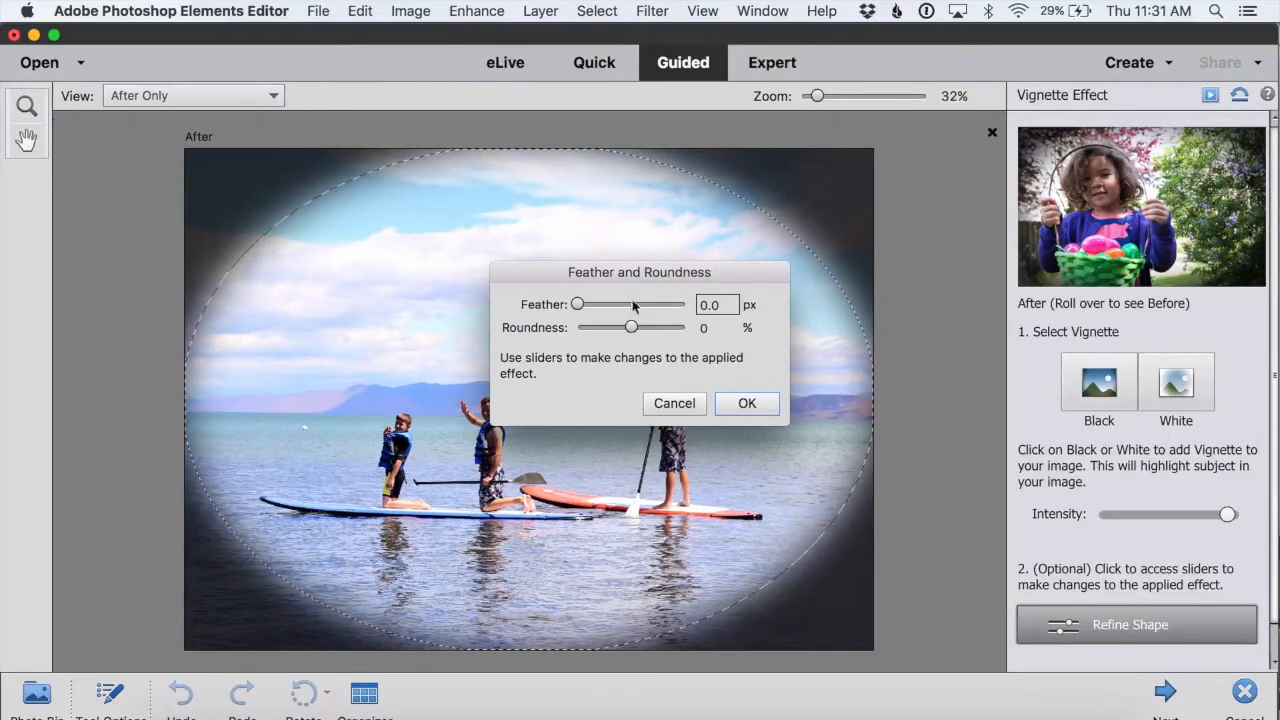
drag(577, 305, 681, 307)
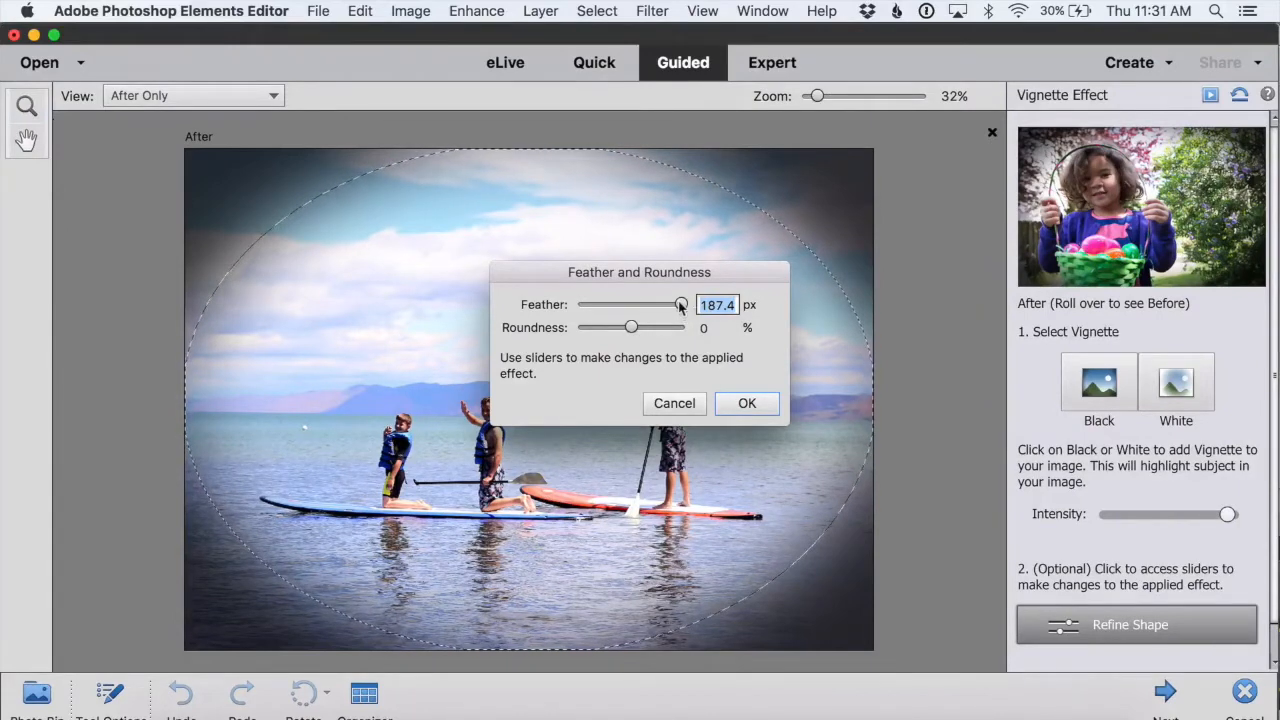
drag(680, 303, 682, 304)
click(744, 401)
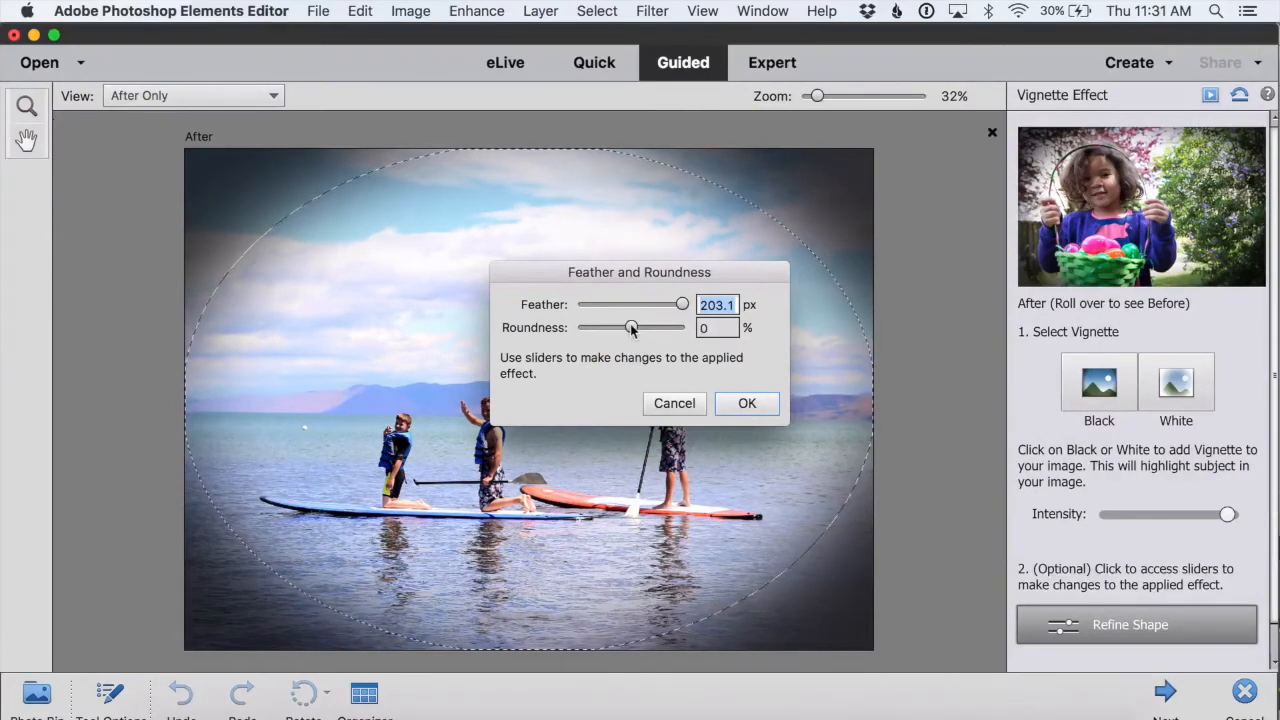
drag(630, 330, 593, 330)
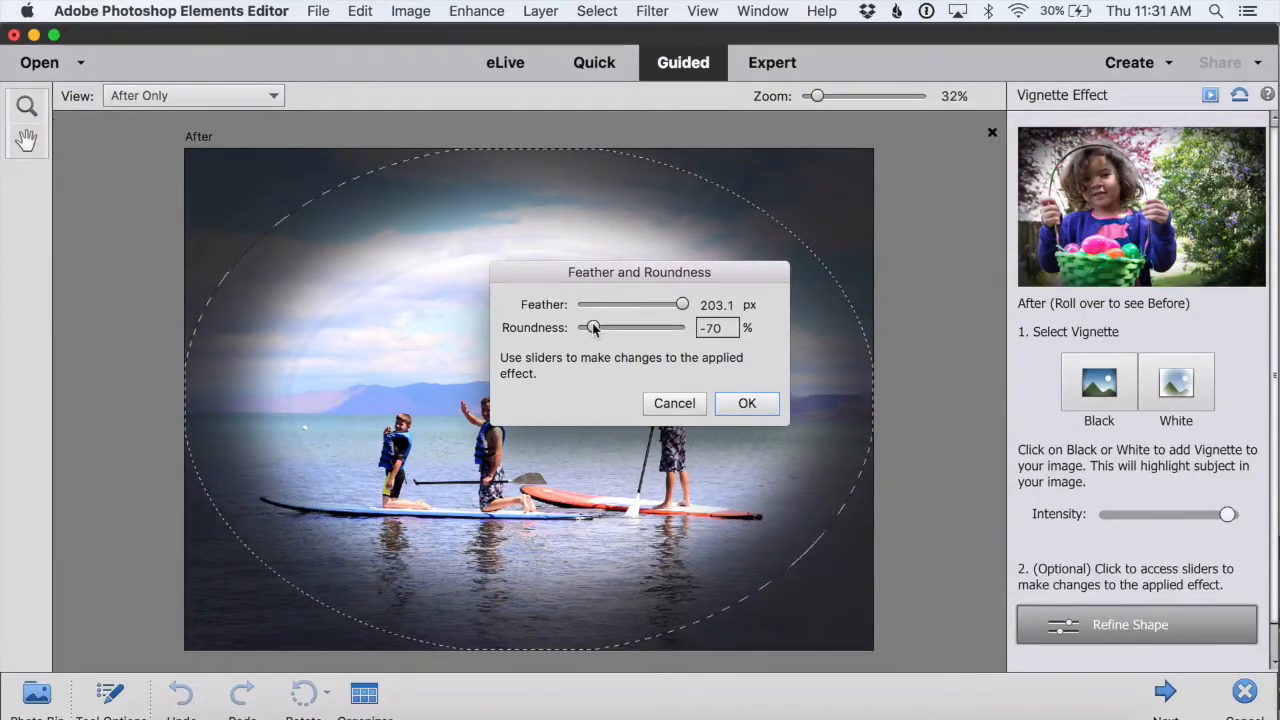
drag(593, 330, 676, 333)
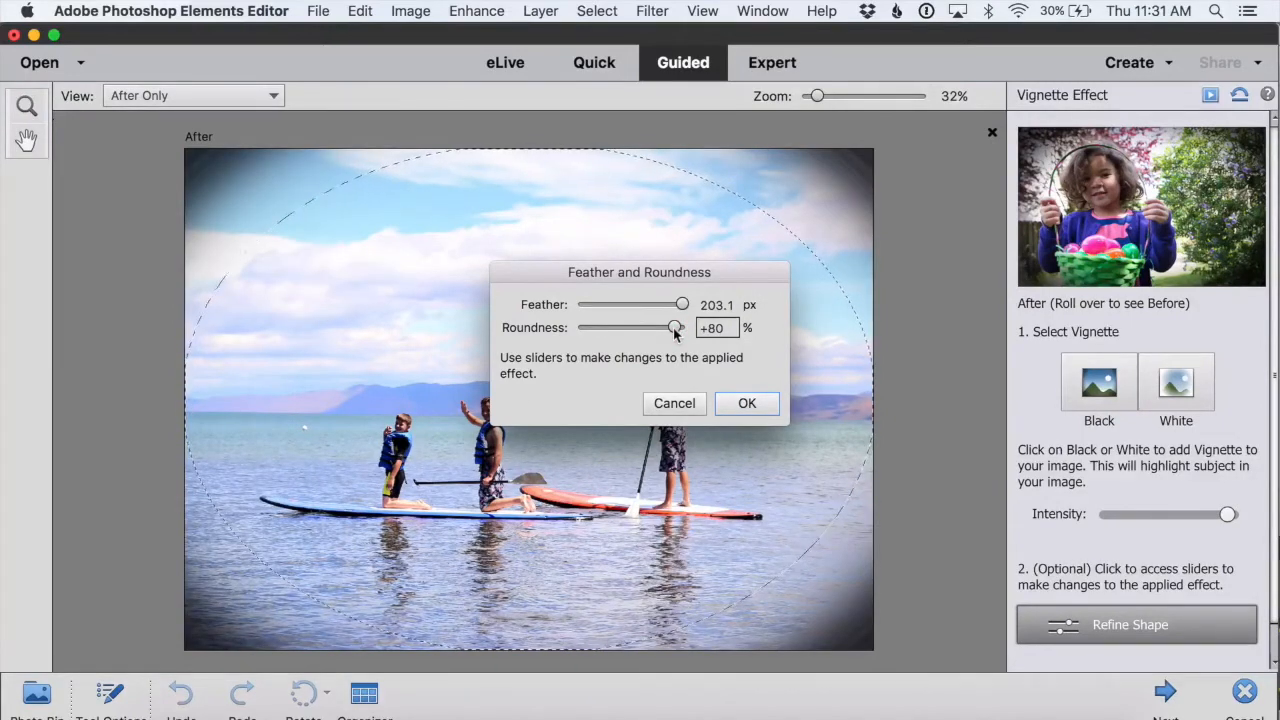
drag(676, 333, 631, 329)
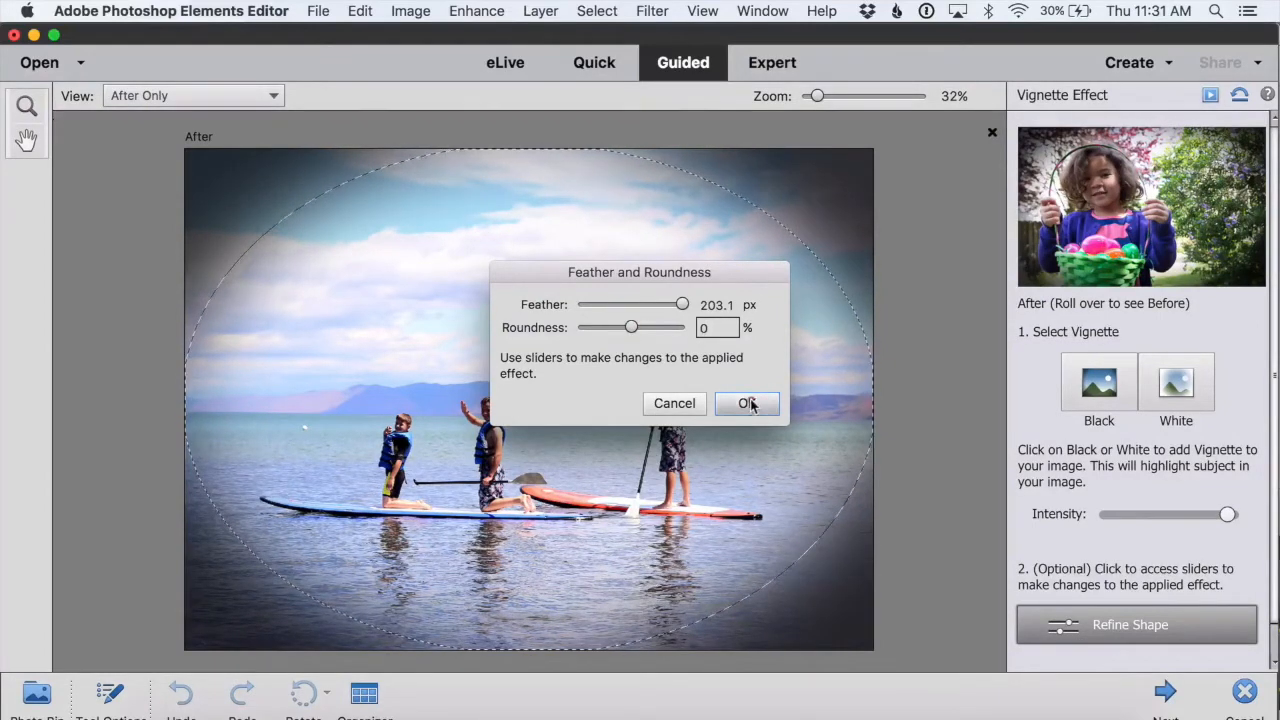
click(747, 403)
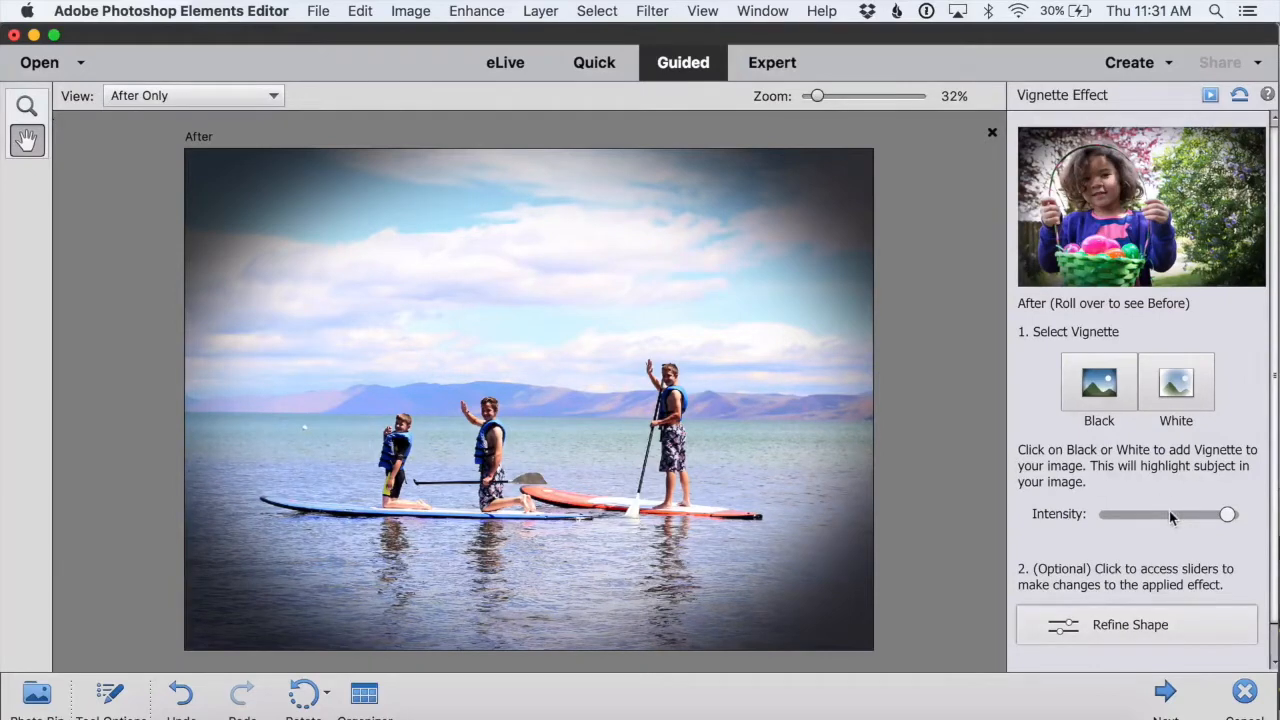
Step: Lower the vignette intensity to roughly a third of the slider
drag(1228, 514, 1097, 515)
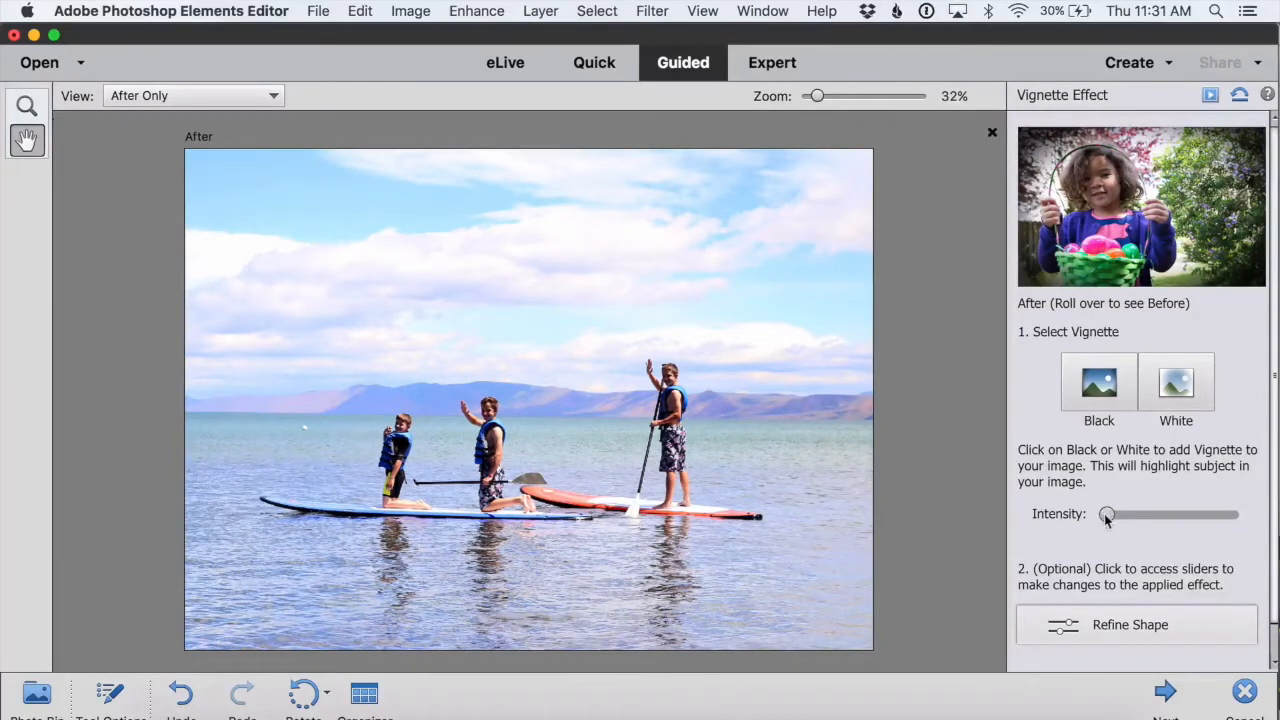
drag(1105, 516, 1144, 520)
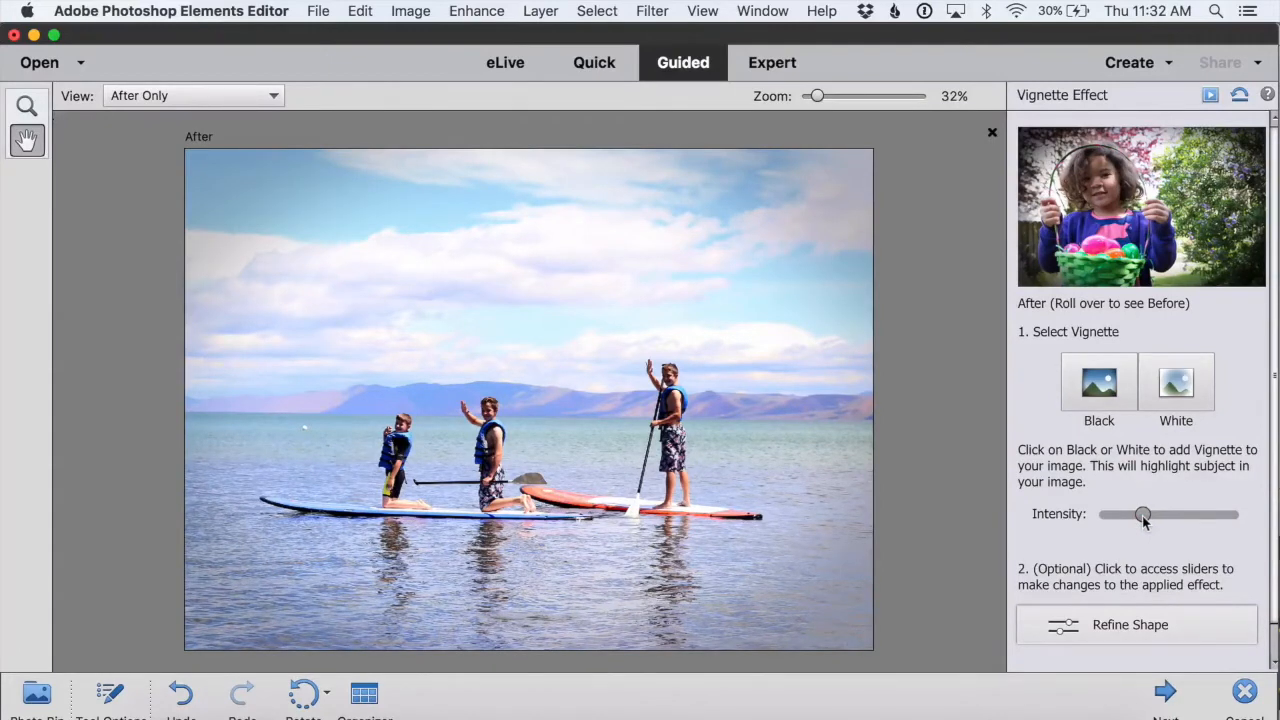
drag(1144, 519, 1153, 520)
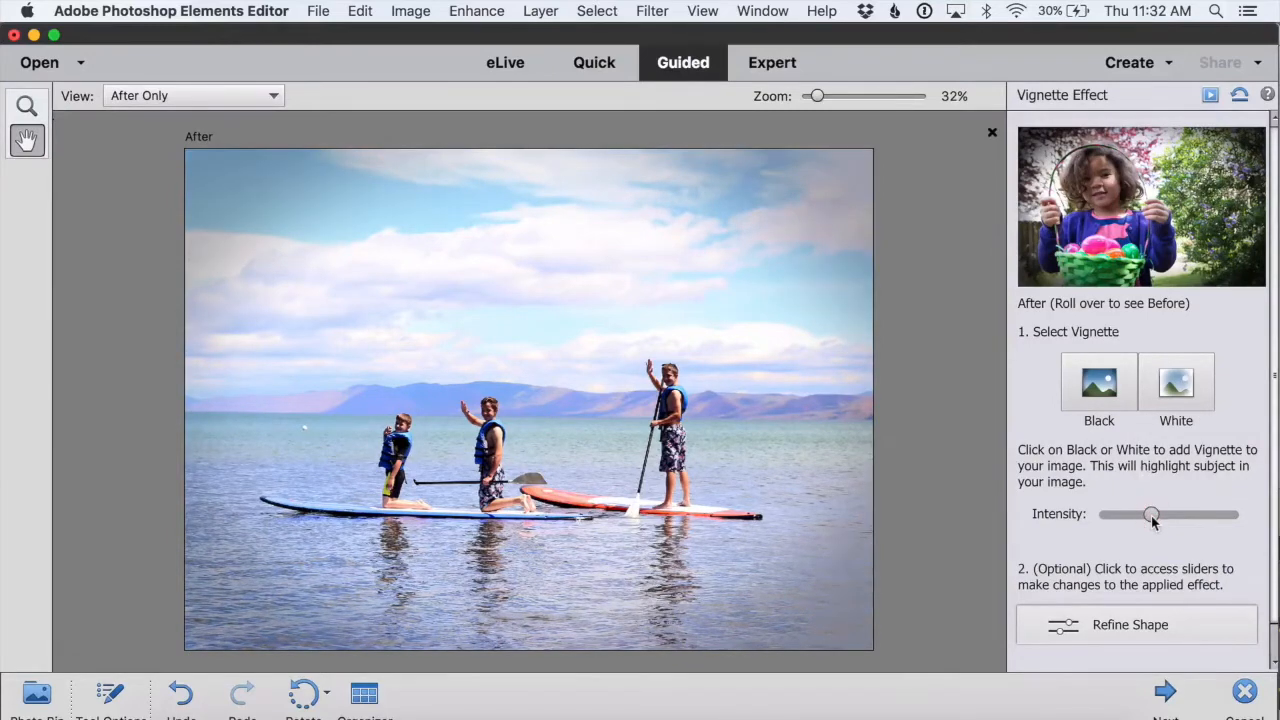
drag(1153, 520, 1213, 515)
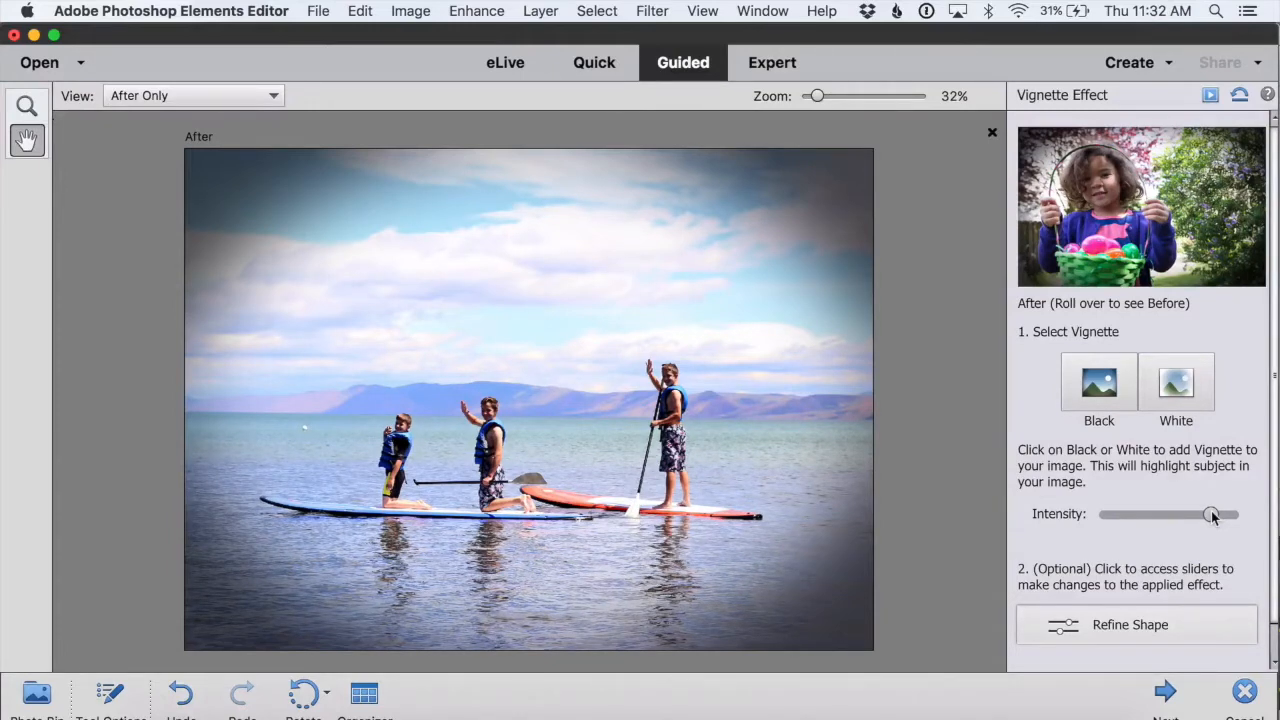
drag(1209, 514, 1152, 515)
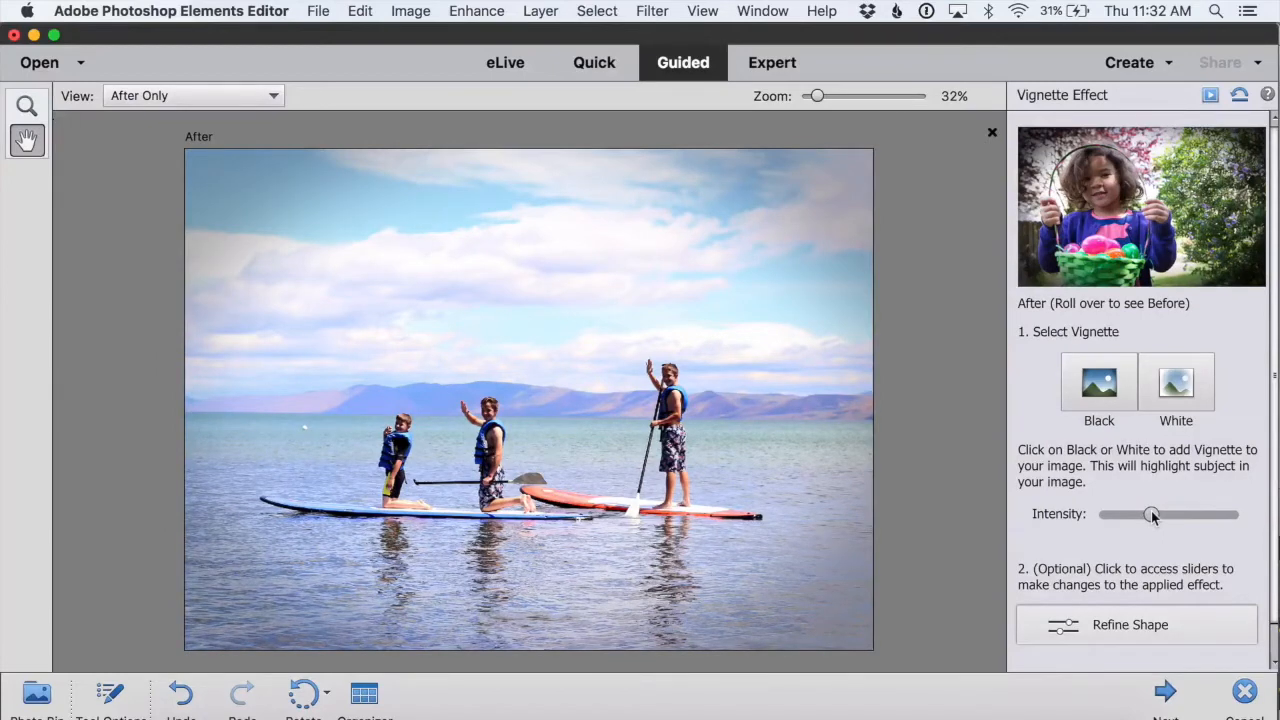
drag(1151, 515, 1098, 515)
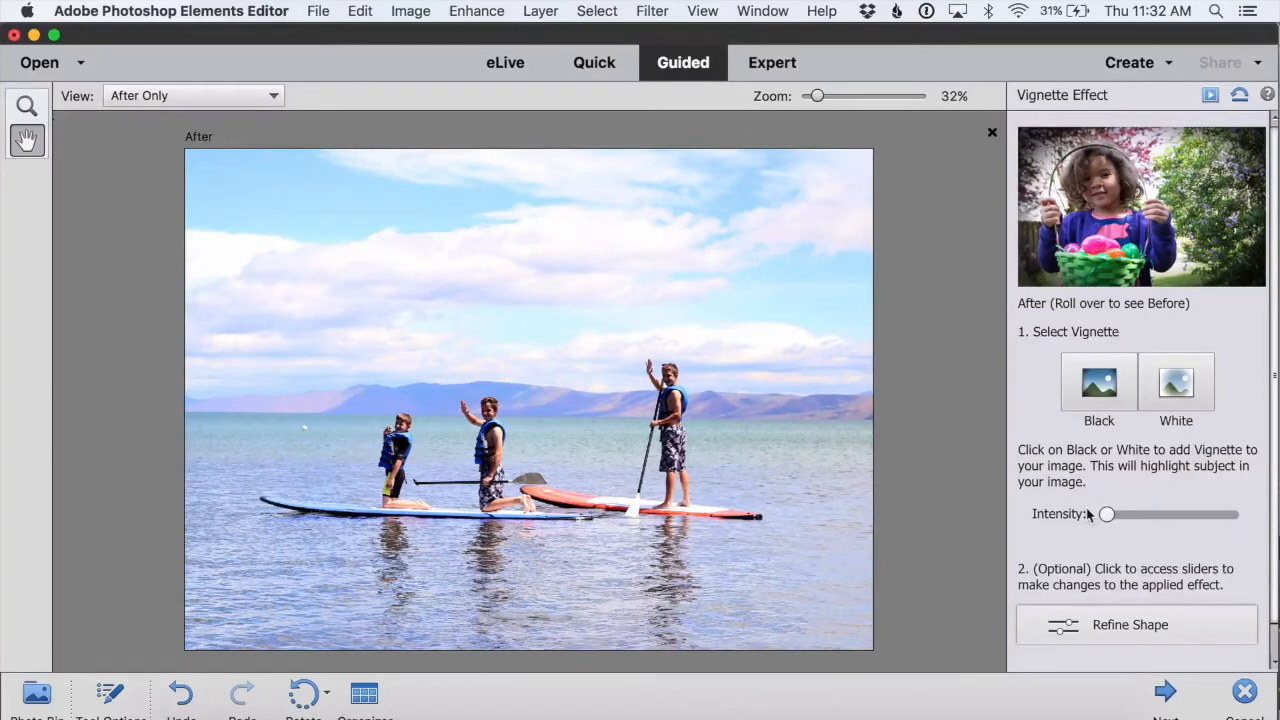
drag(1106, 515, 1148, 517)
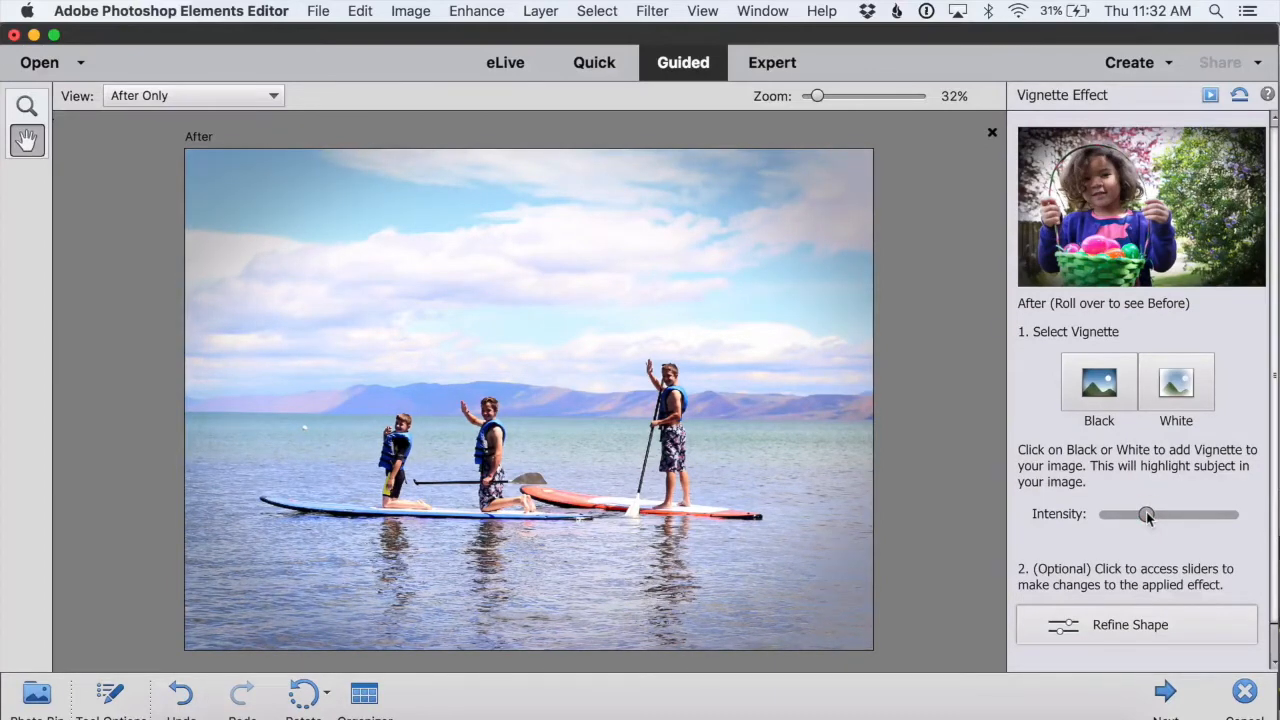
Step: Close the paddleboard photo's guided edit
mouse_move(1055, 205)
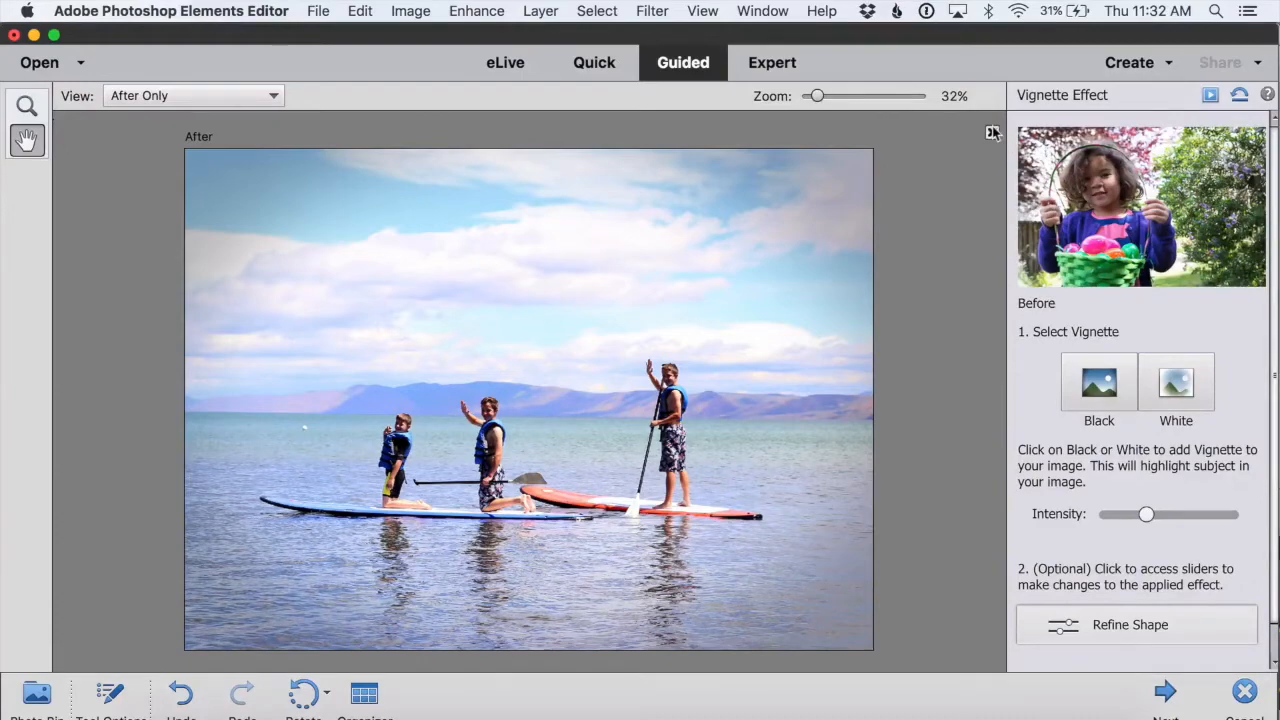
click(992, 132)
click(600, 286)
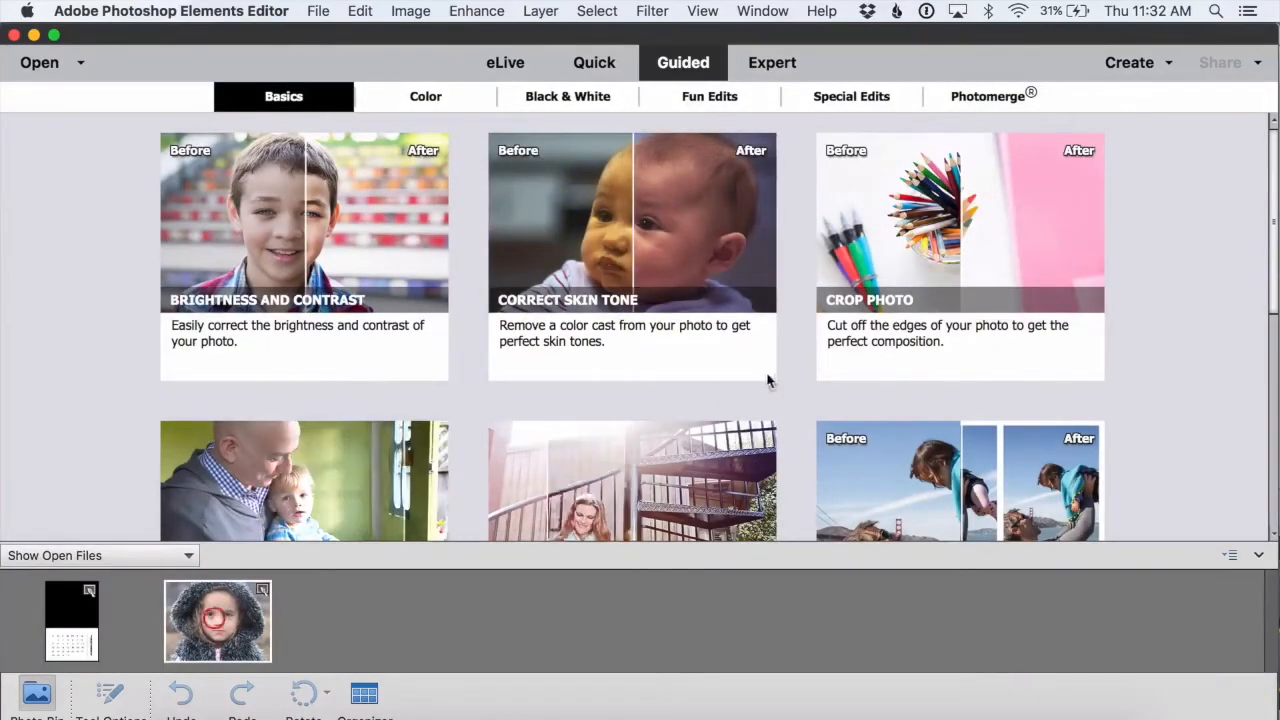
Step: Open the Vignette Effect guided edit for the girl's photo
scroll(773, 372, down, 5)
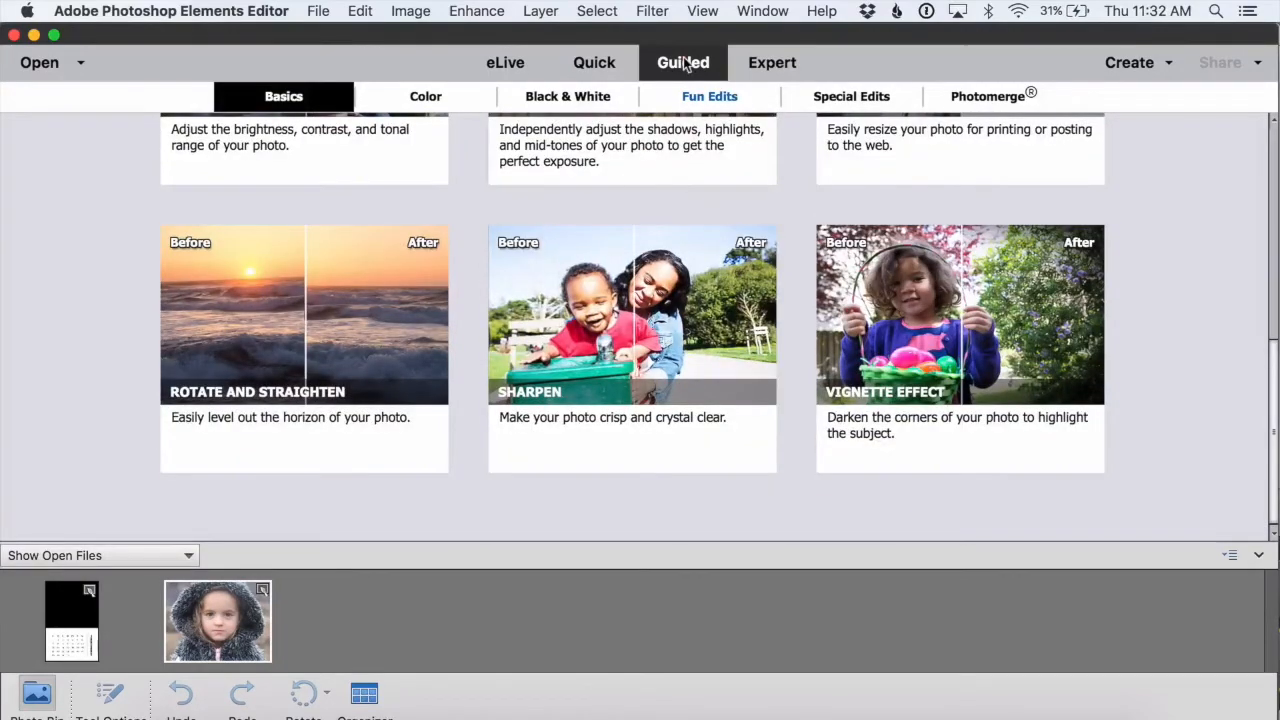
click(297, 100)
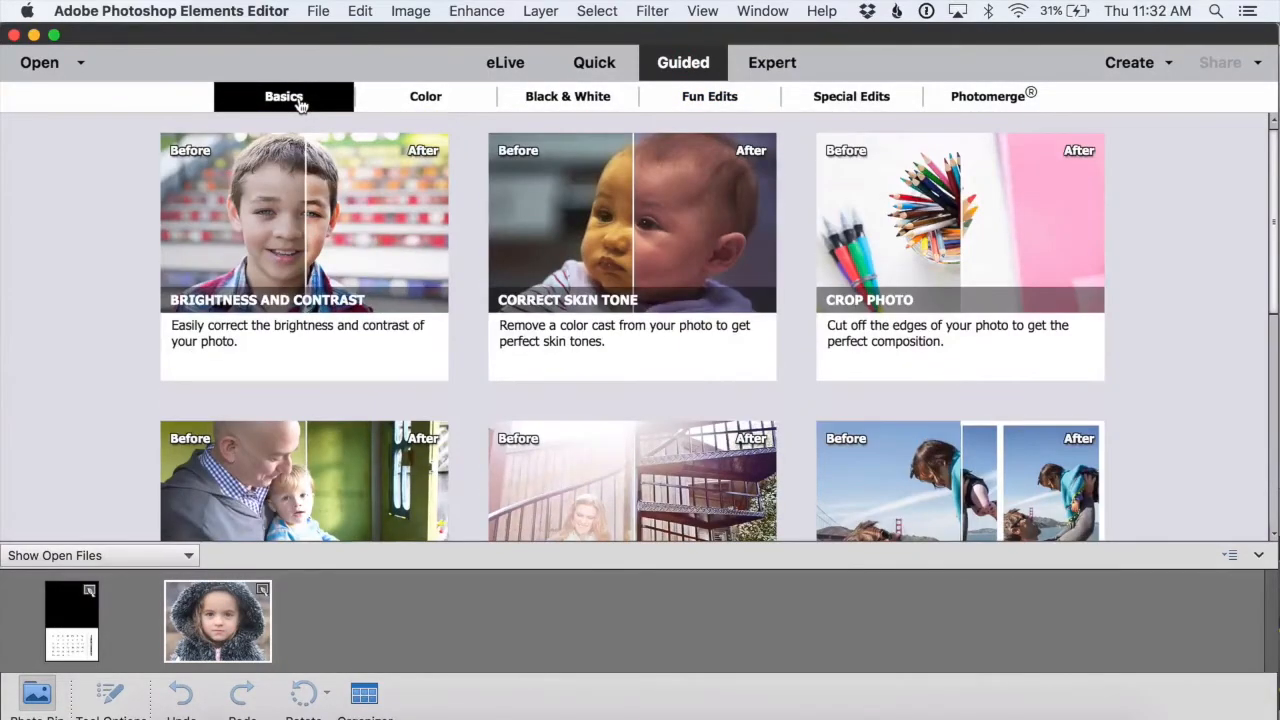
scroll(480, 200, down, 5)
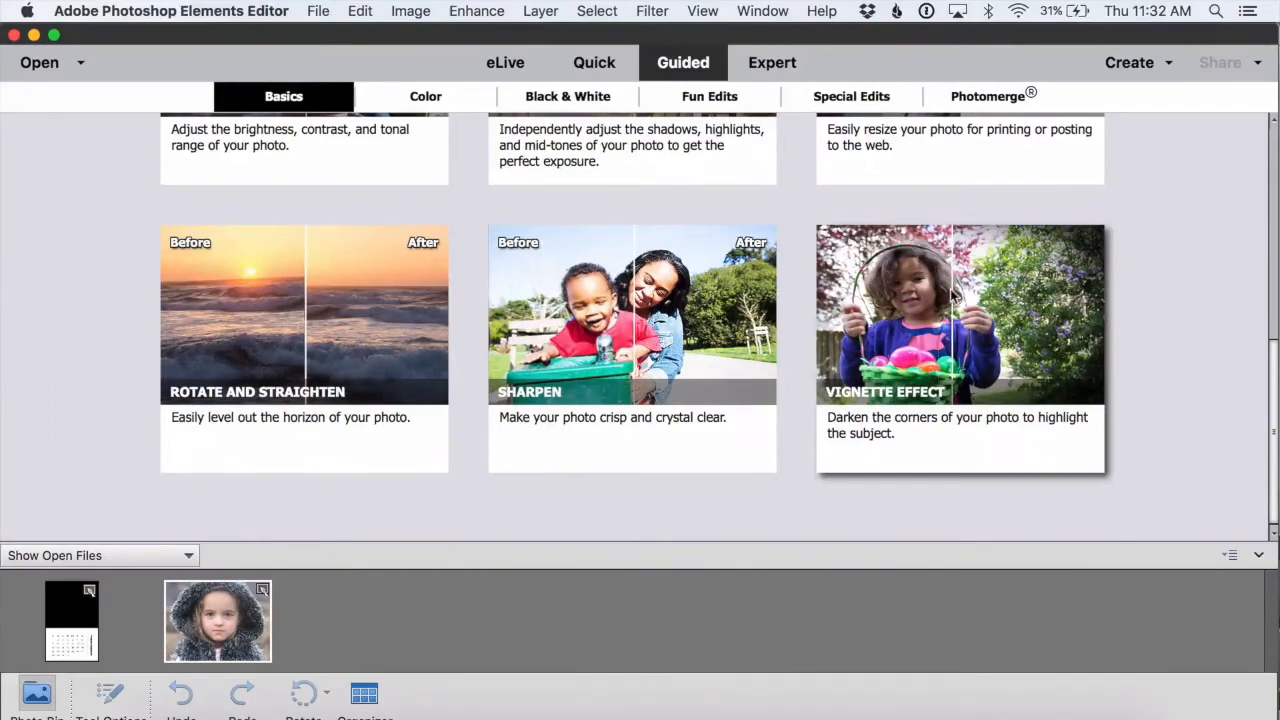
click(952, 293)
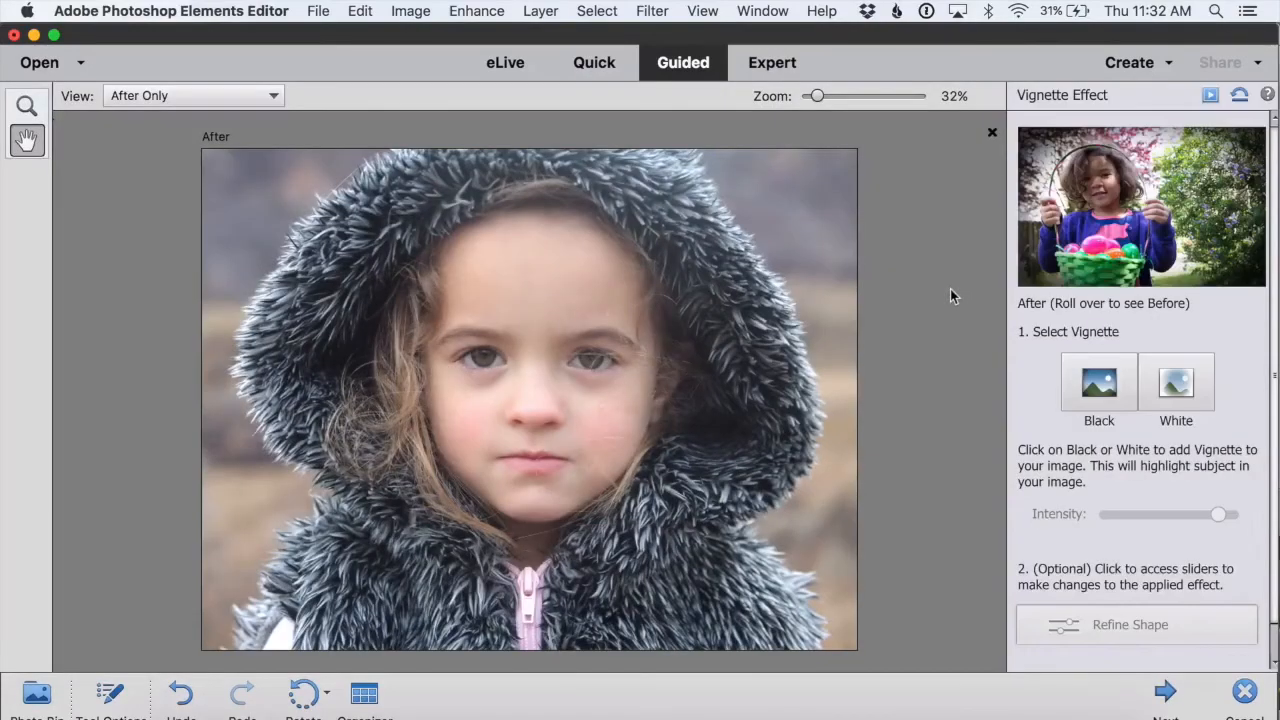
Step: Apply a black vignette and refine its shape with the feather set to maximum
click(1099, 384)
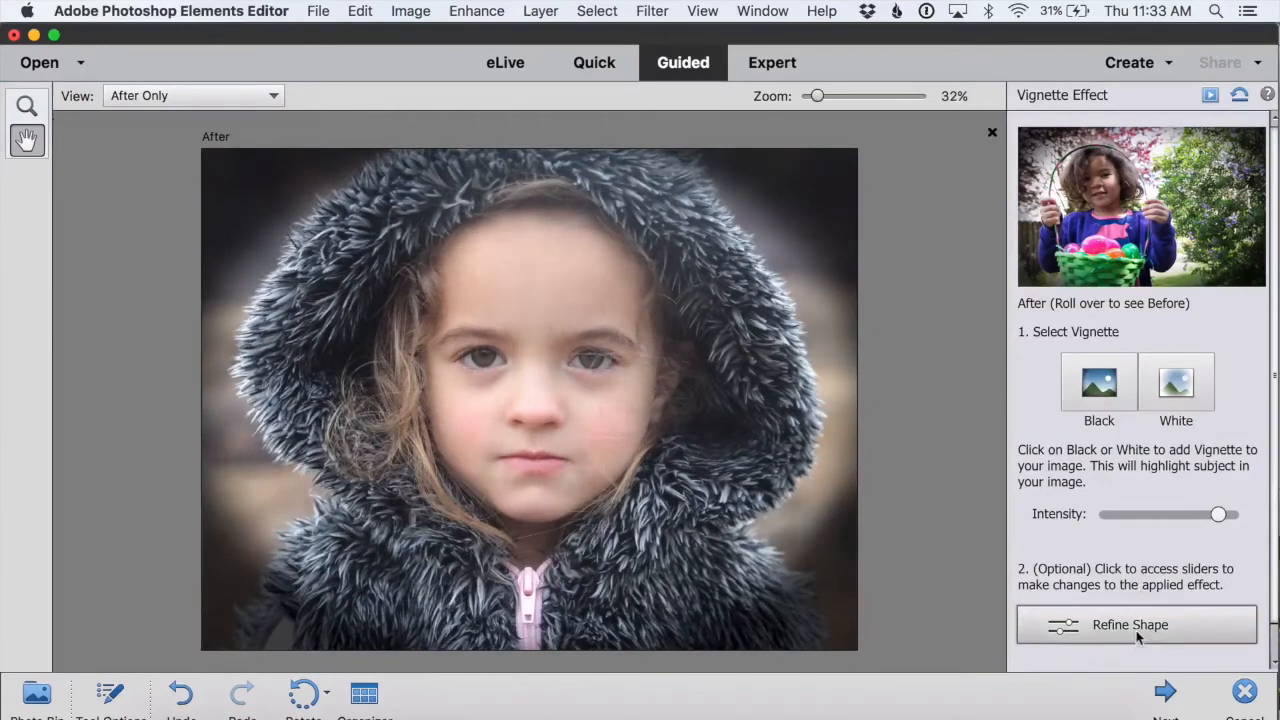
click(1125, 626)
drag(578, 304, 684, 310)
click(755, 406)
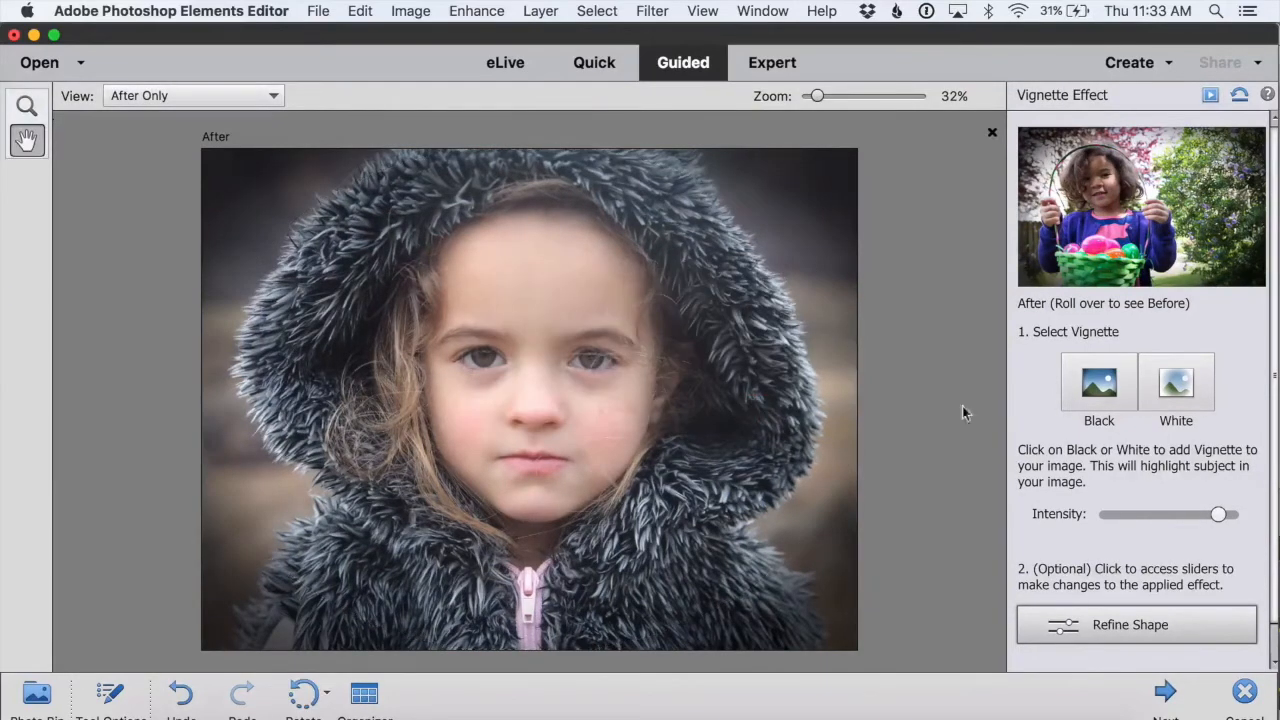
Step: Lower the vignette intensity to about two thirds and finish the guided edit
drag(1218, 514, 1170, 519)
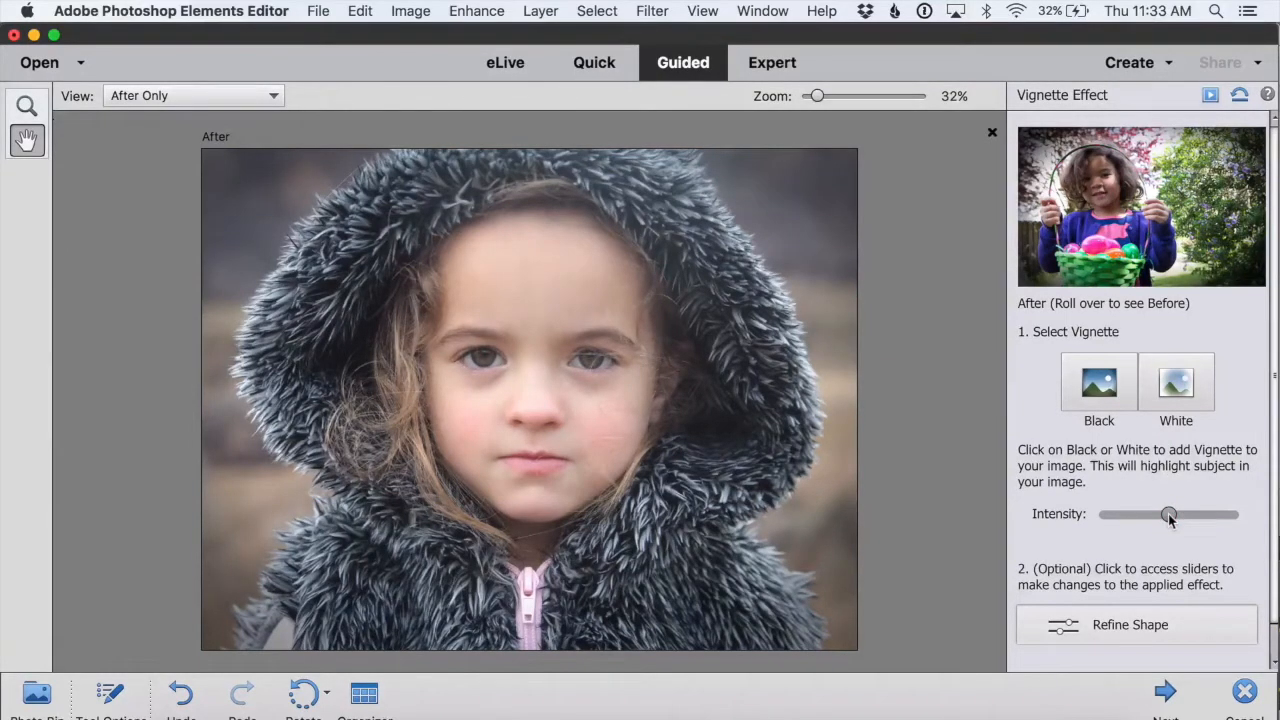
click(1166, 690)
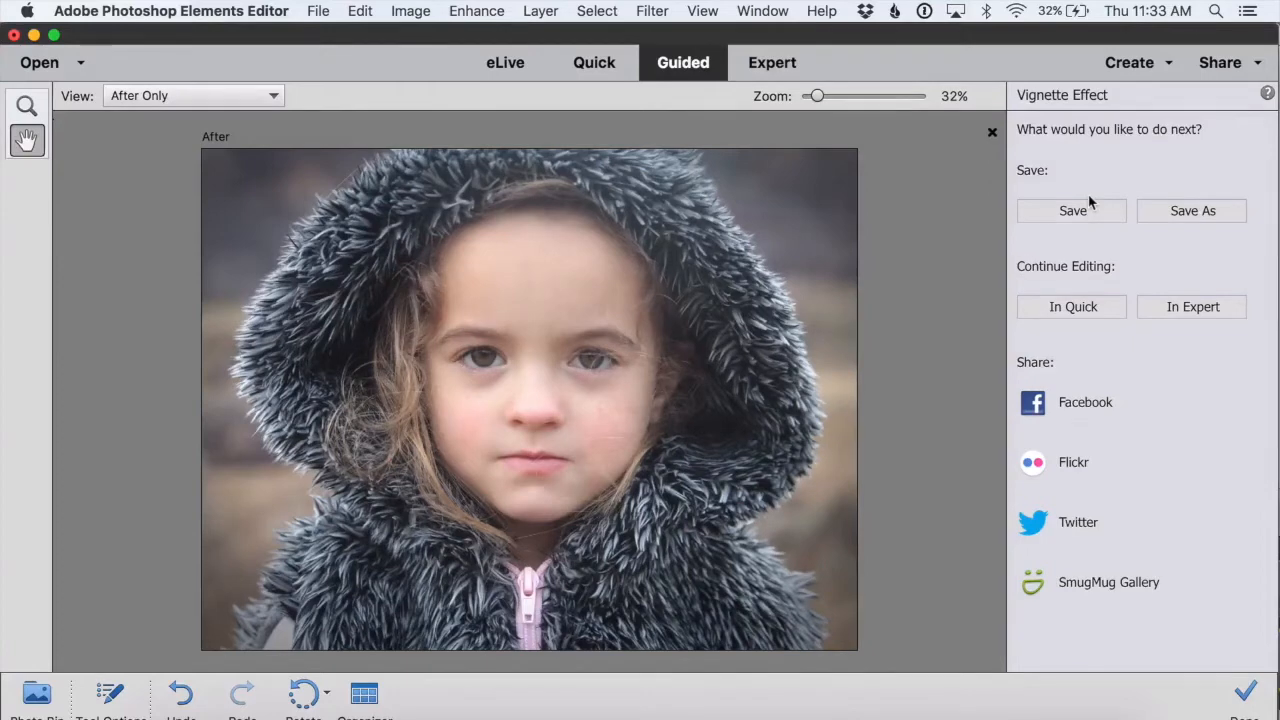
Step: Save the vignetted photo and continue editing it in Expert mode
click(1089, 203)
click(1193, 307)
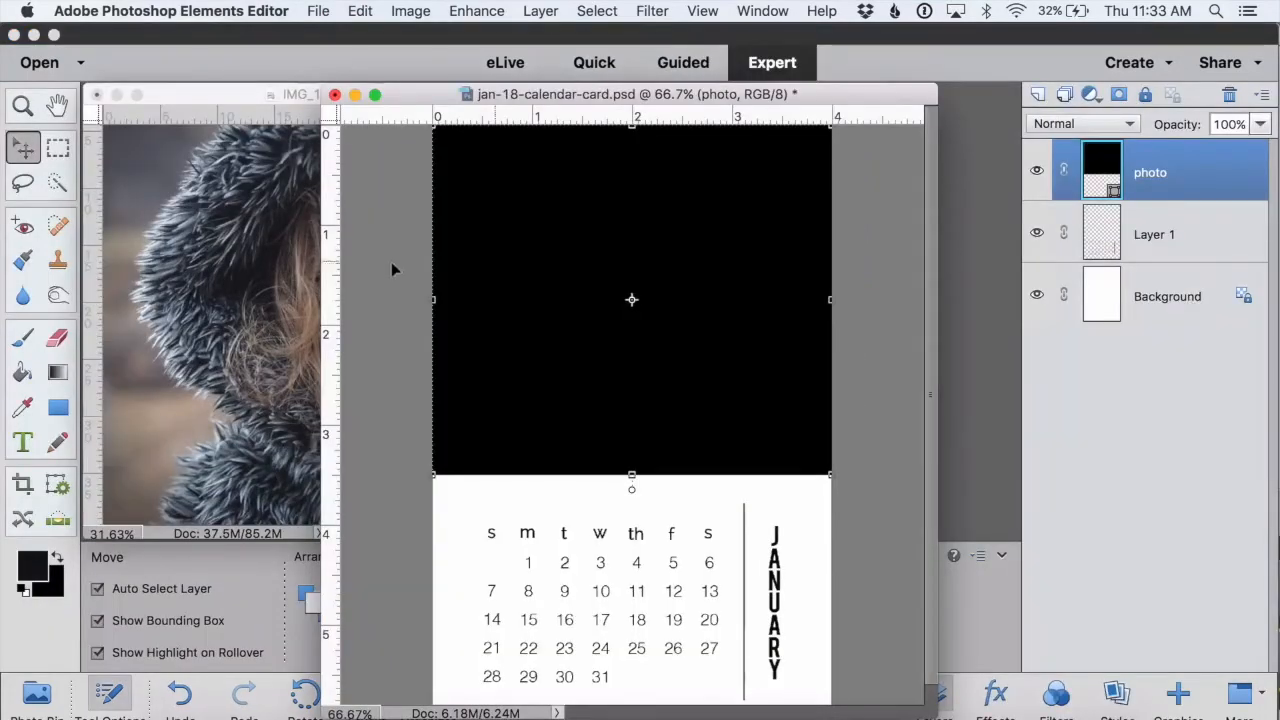
Step: Flatten the vignetted photo's layers into a single background layer
click(260, 265)
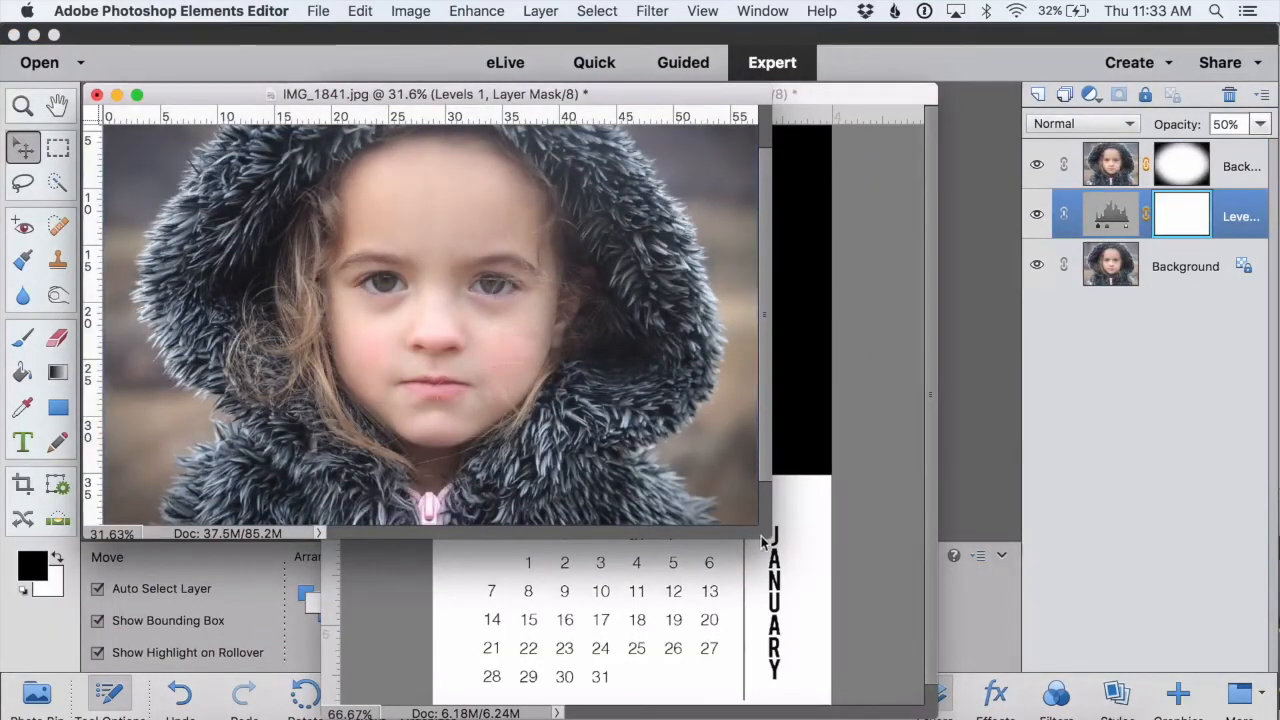
drag(763, 541, 877, 653)
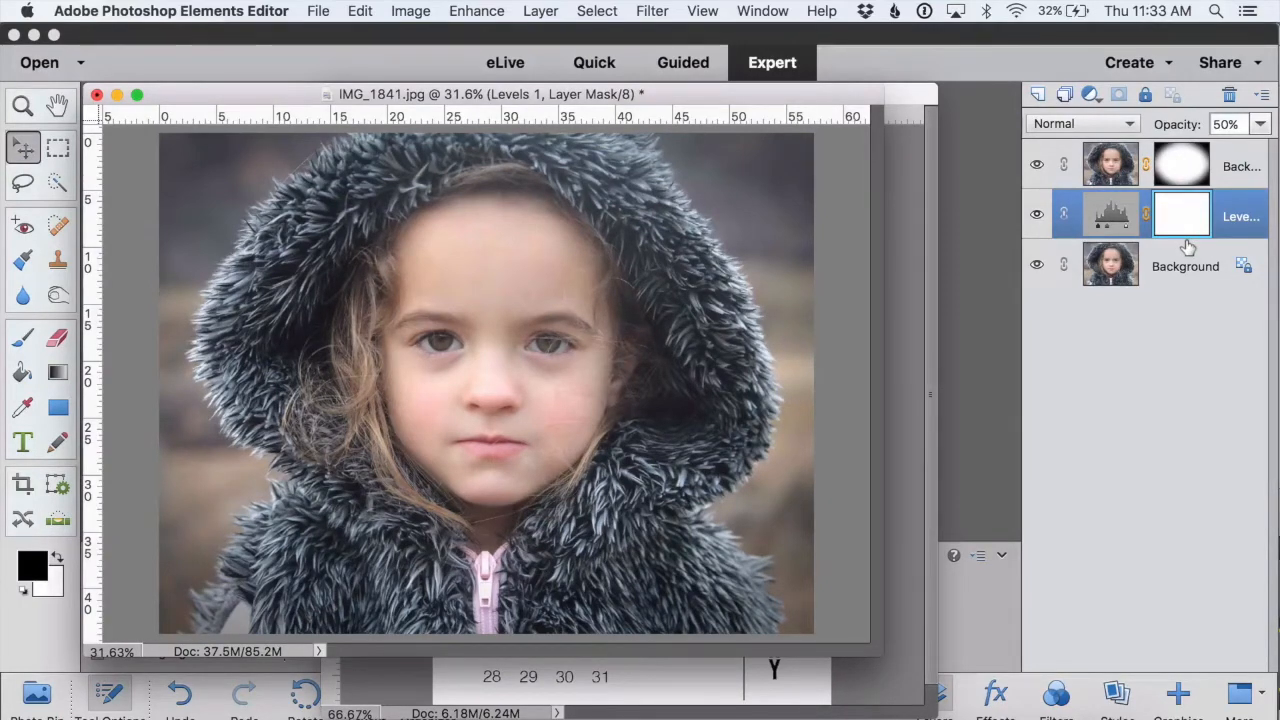
click(546, 9)
click(580, 455)
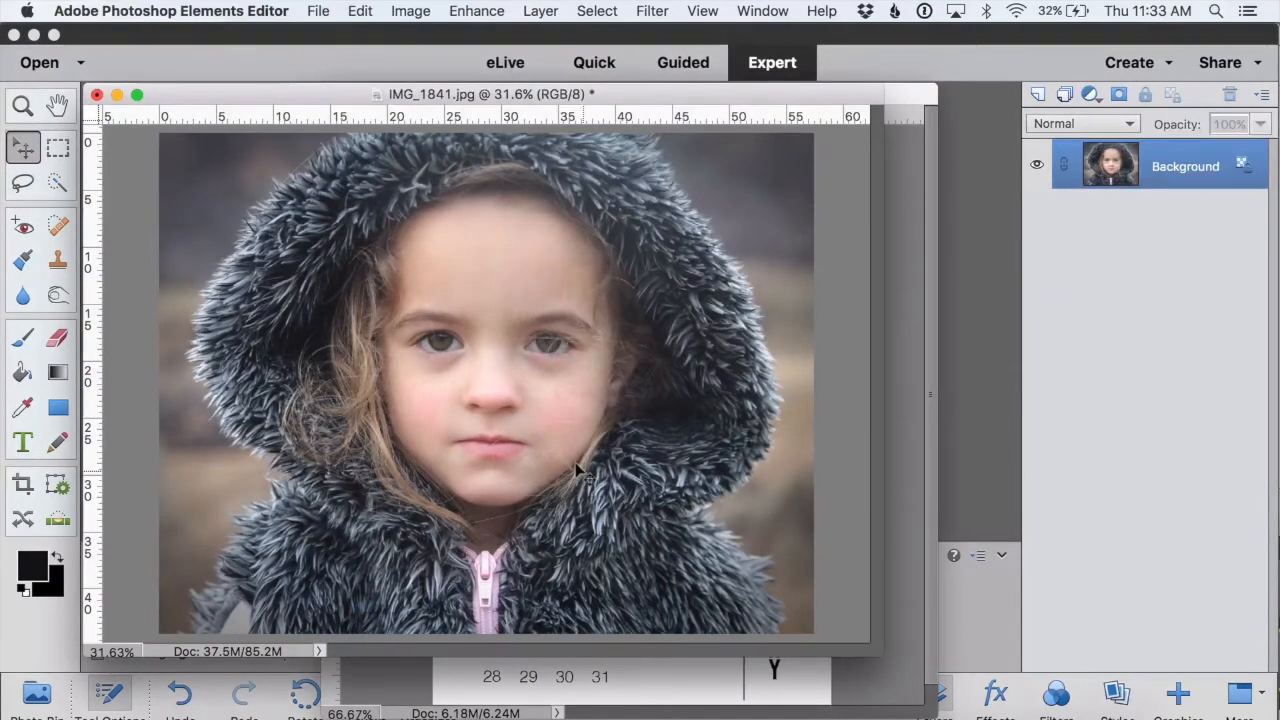
key(super+minus)
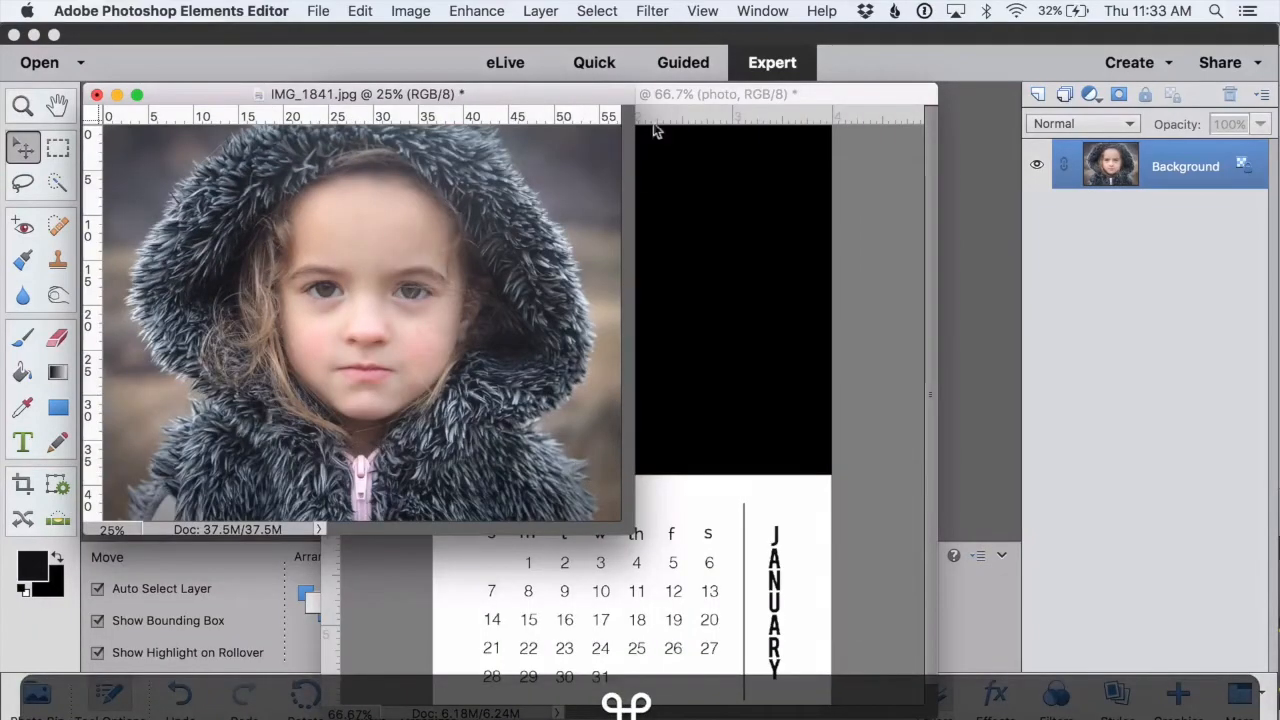
Step: Drag the flattened photo into the calendar card document as a new layer and close the original photo
click(769, 175)
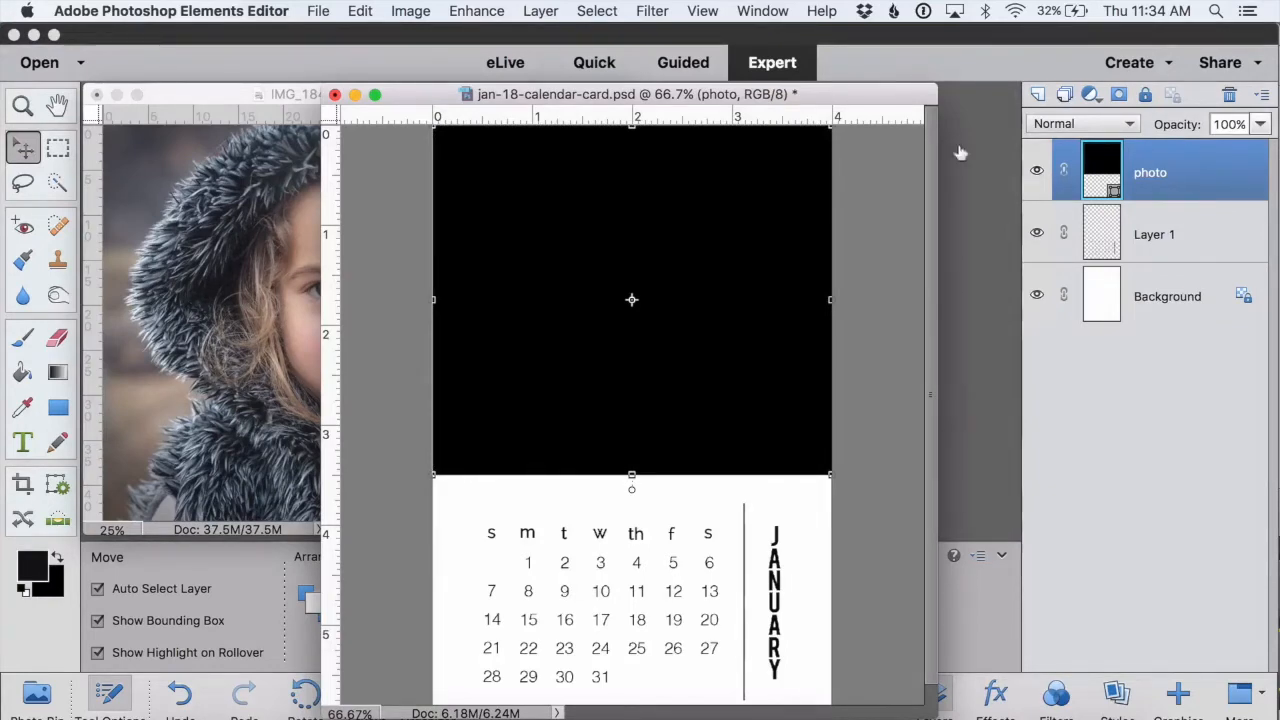
click(256, 155)
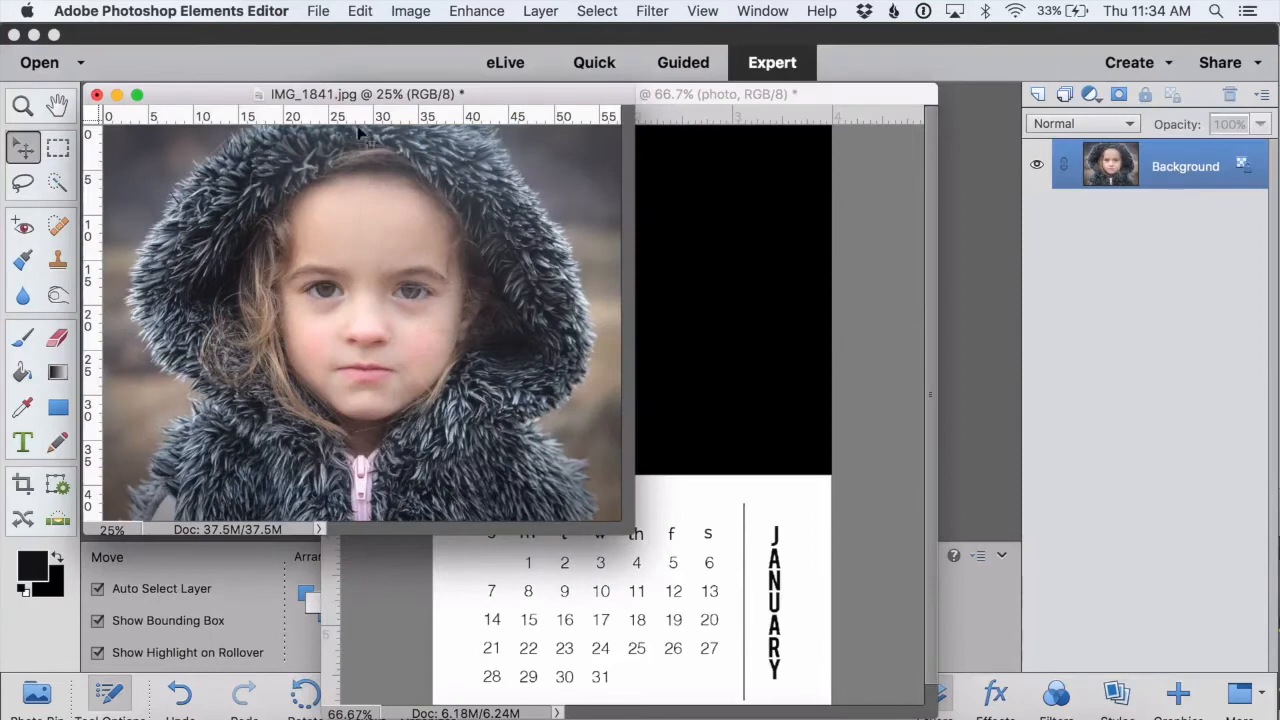
drag(330, 260, 684, 233)
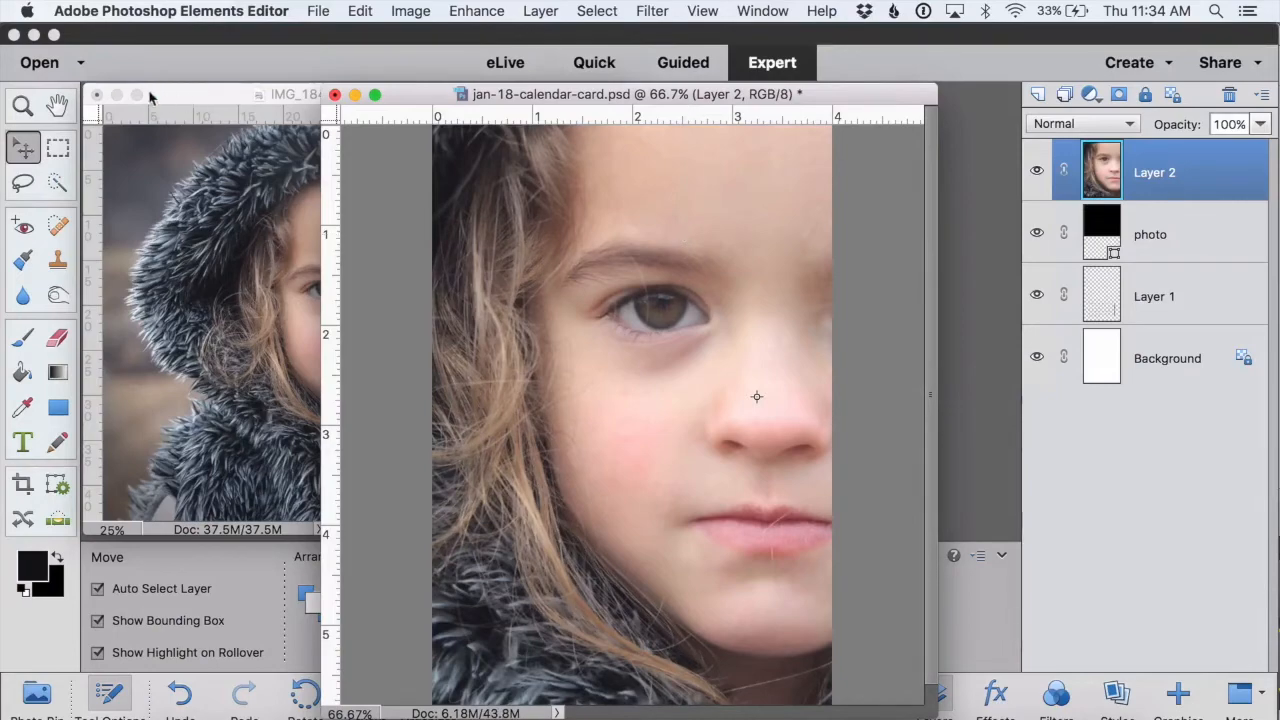
click(117, 95)
click(117, 95)
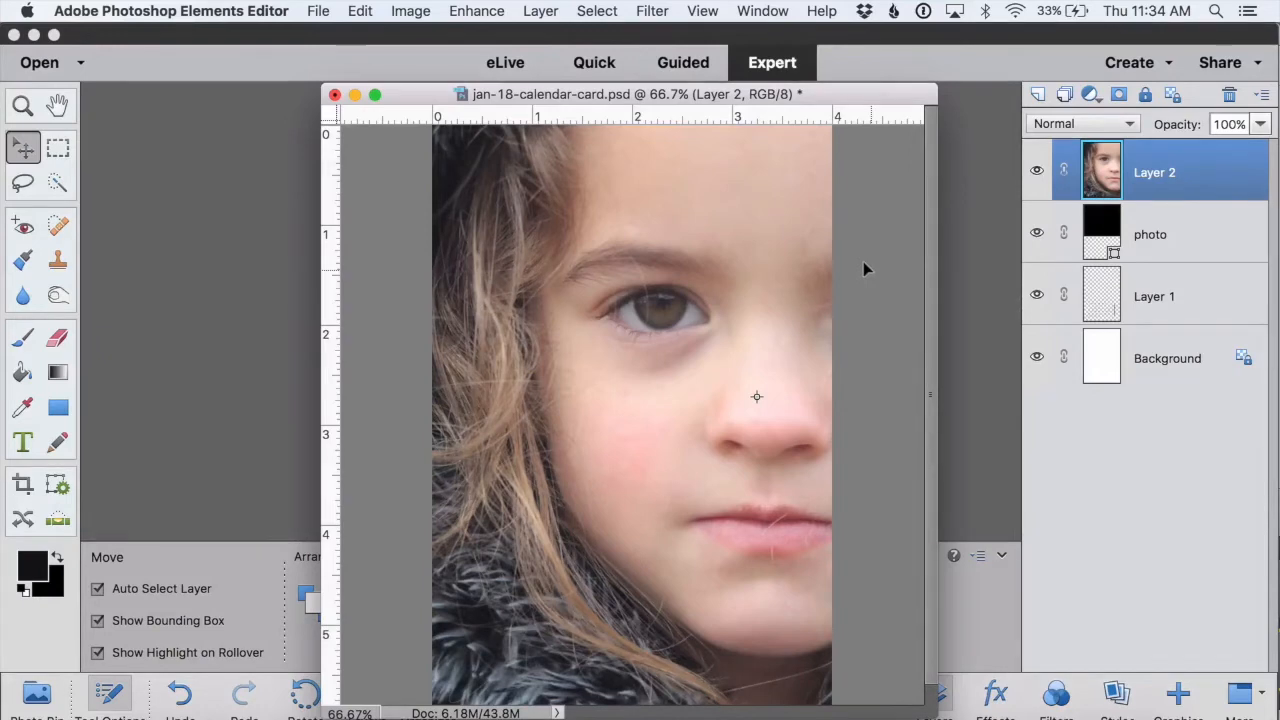
Step: Scale the new photo layer down proportionally to roughly the width of the card
key(super+minus)
key(super+minus)
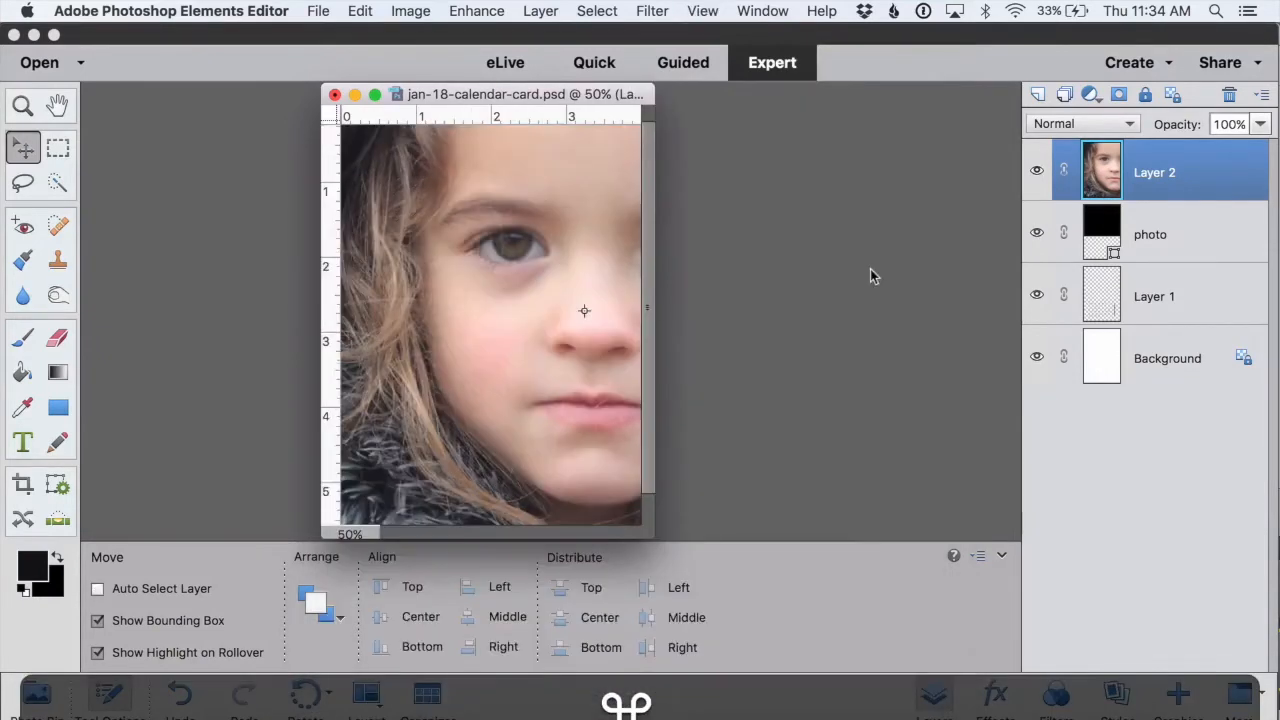
key(super+minus)
key(super+minus)
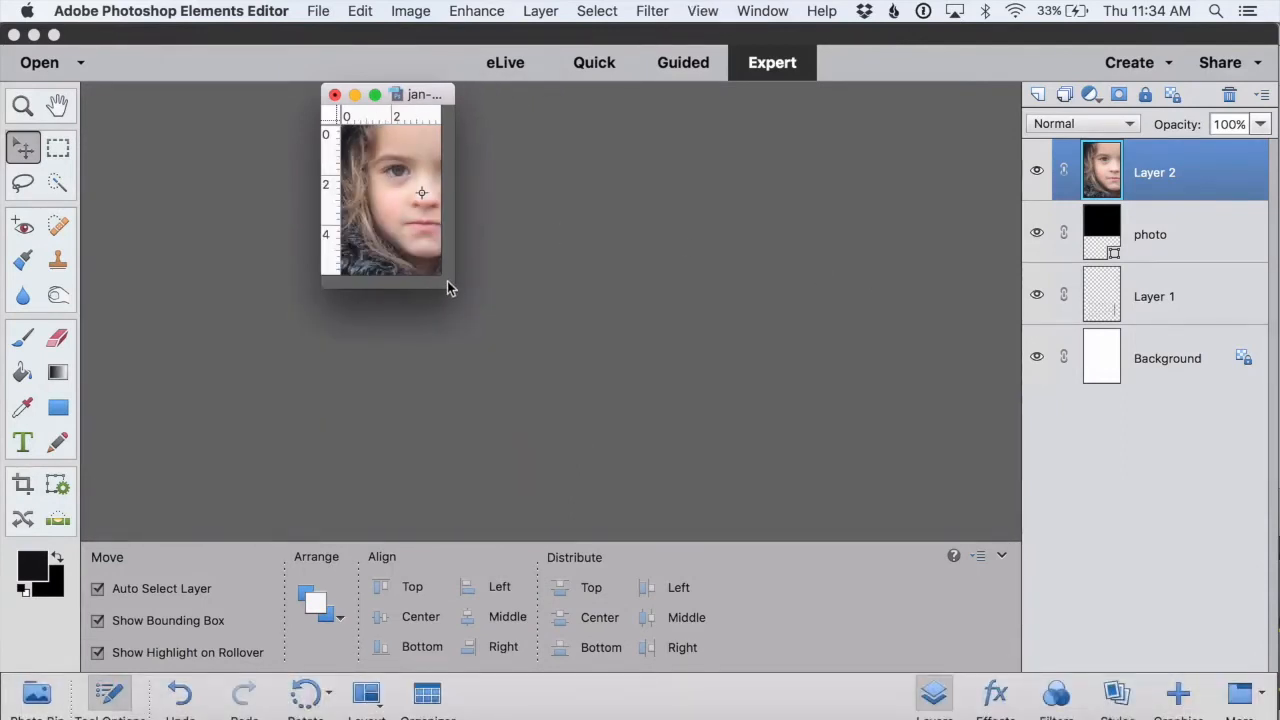
drag(447, 286, 889, 604)
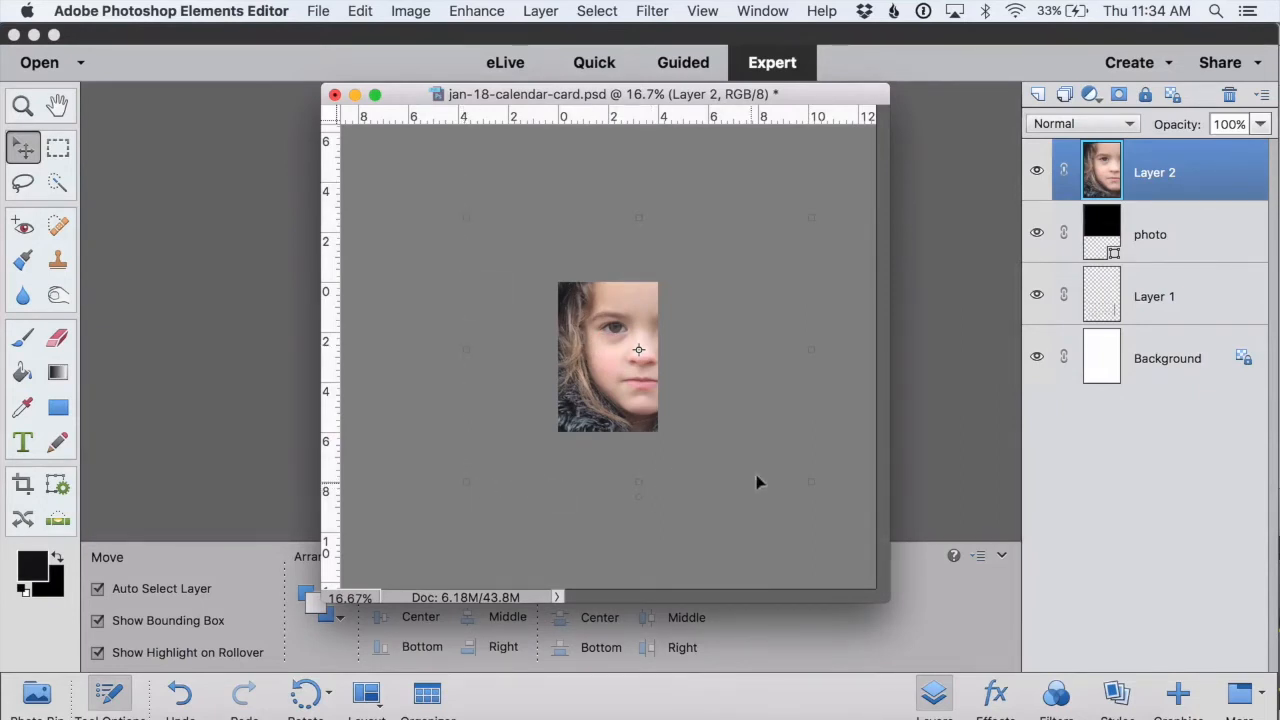
click(801, 474)
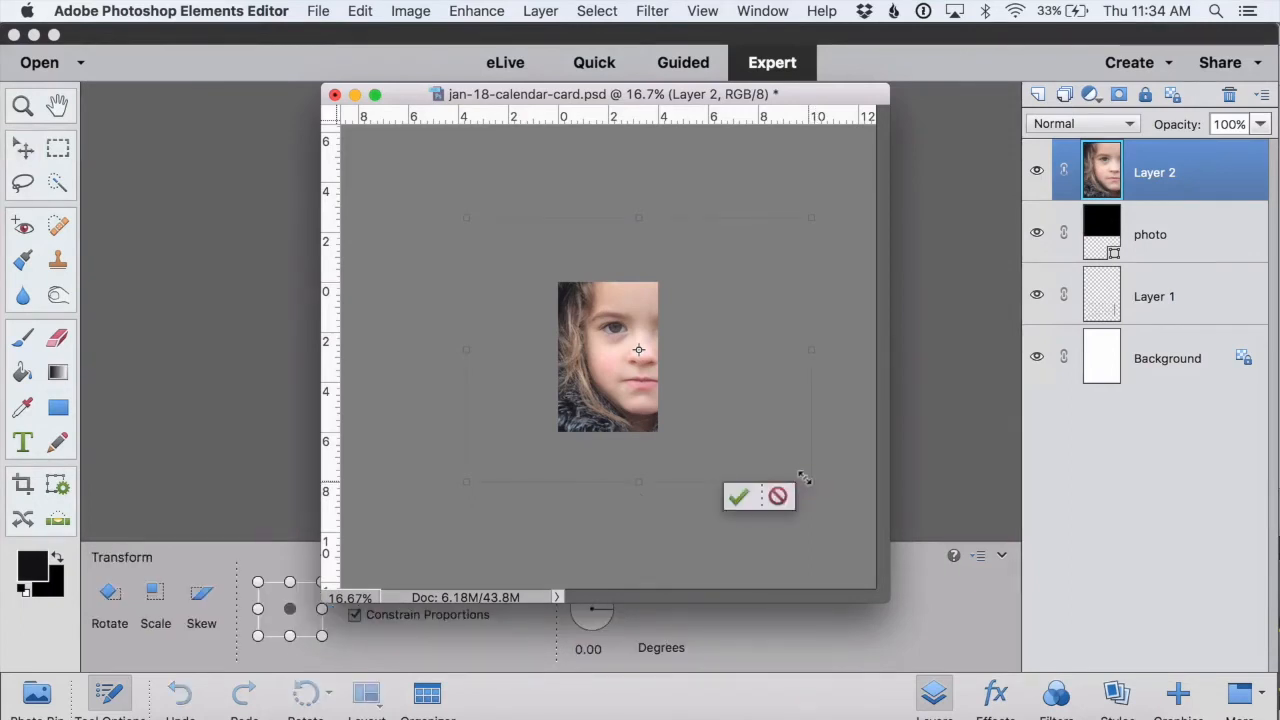
drag(803, 478, 575, 292)
drag(516, 257, 600, 314)
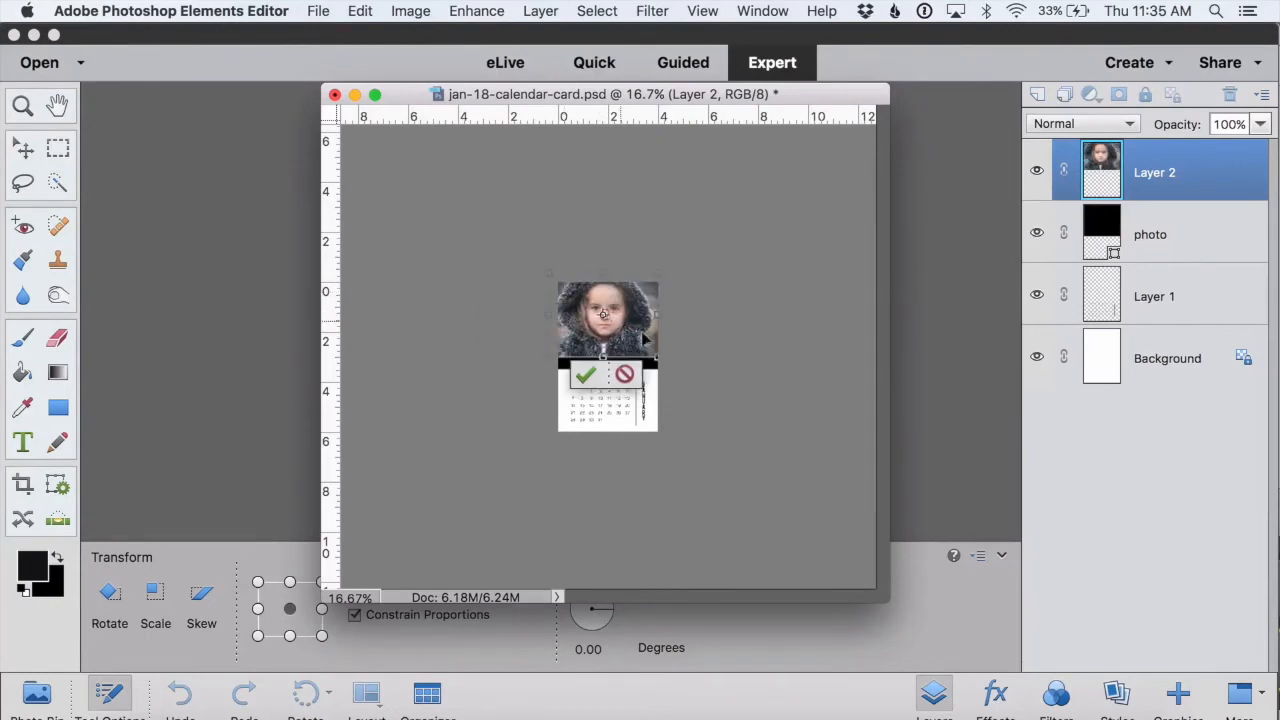
click(587, 375)
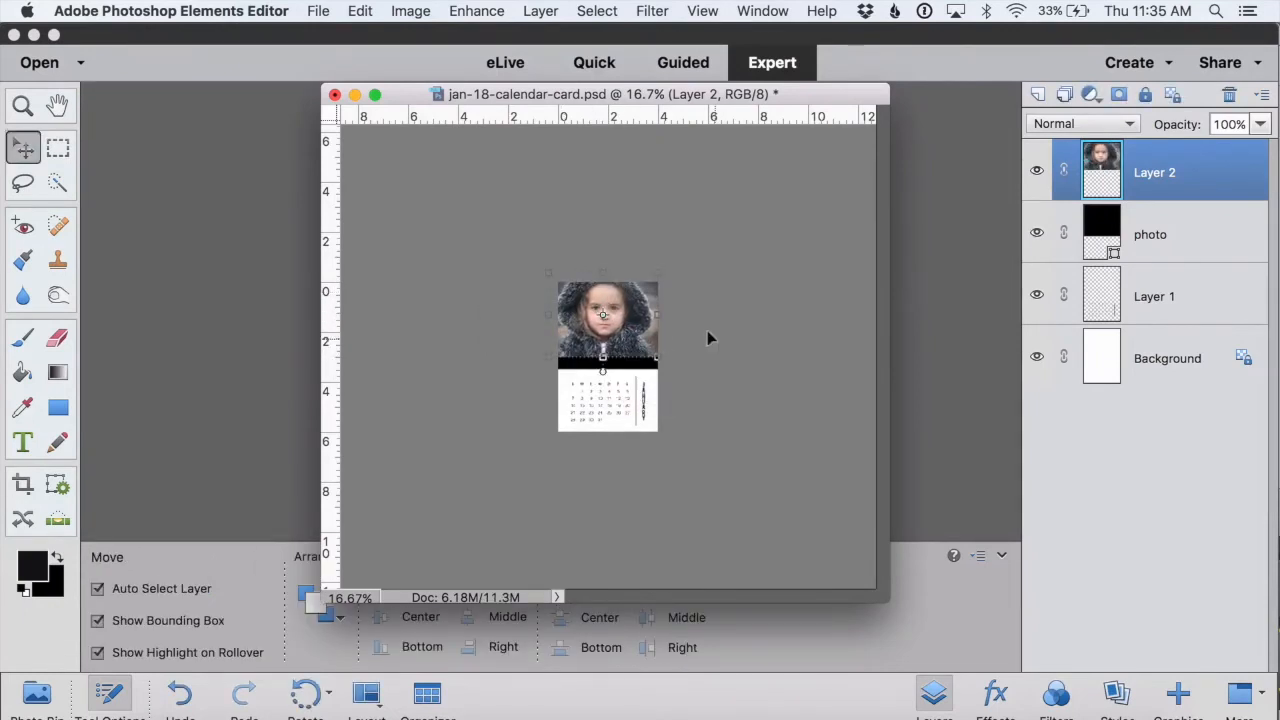
Step: Nudge the photo slightly downward and clip it into the black photo placeholder layer beneath it
key(super+equal)
key(super+equal)
key(super+equal)
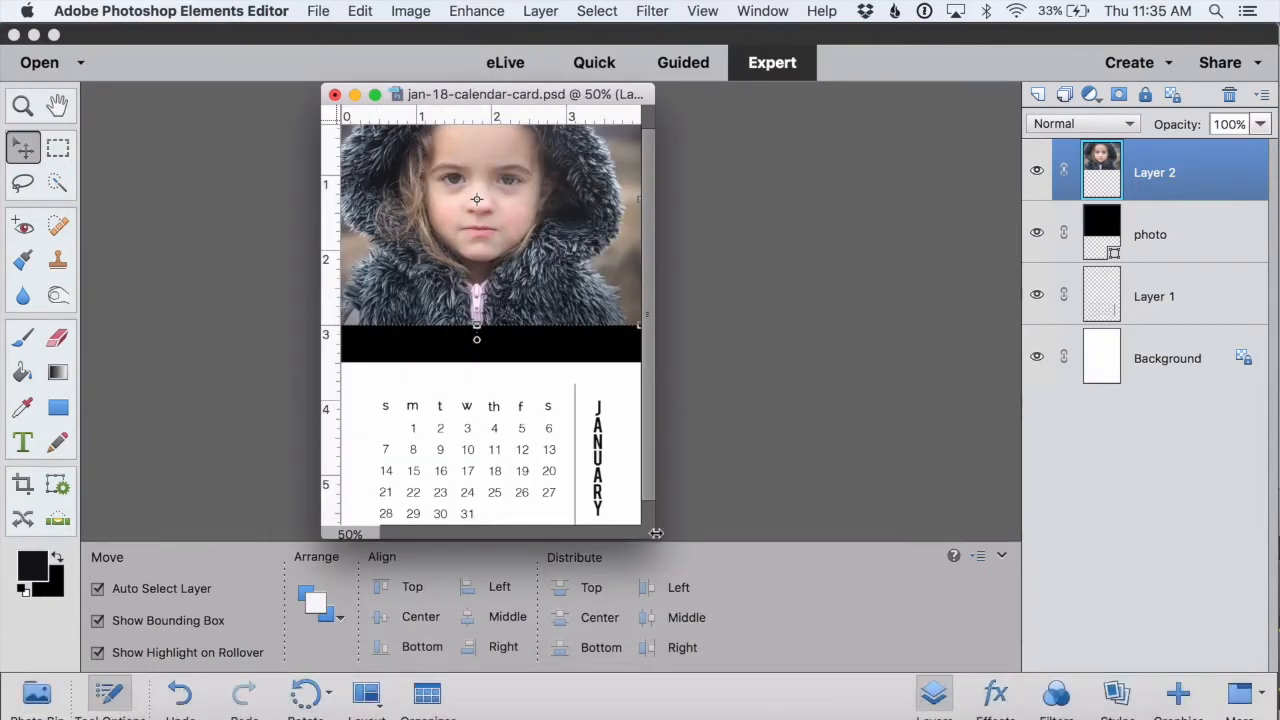
drag(651, 533, 828, 660)
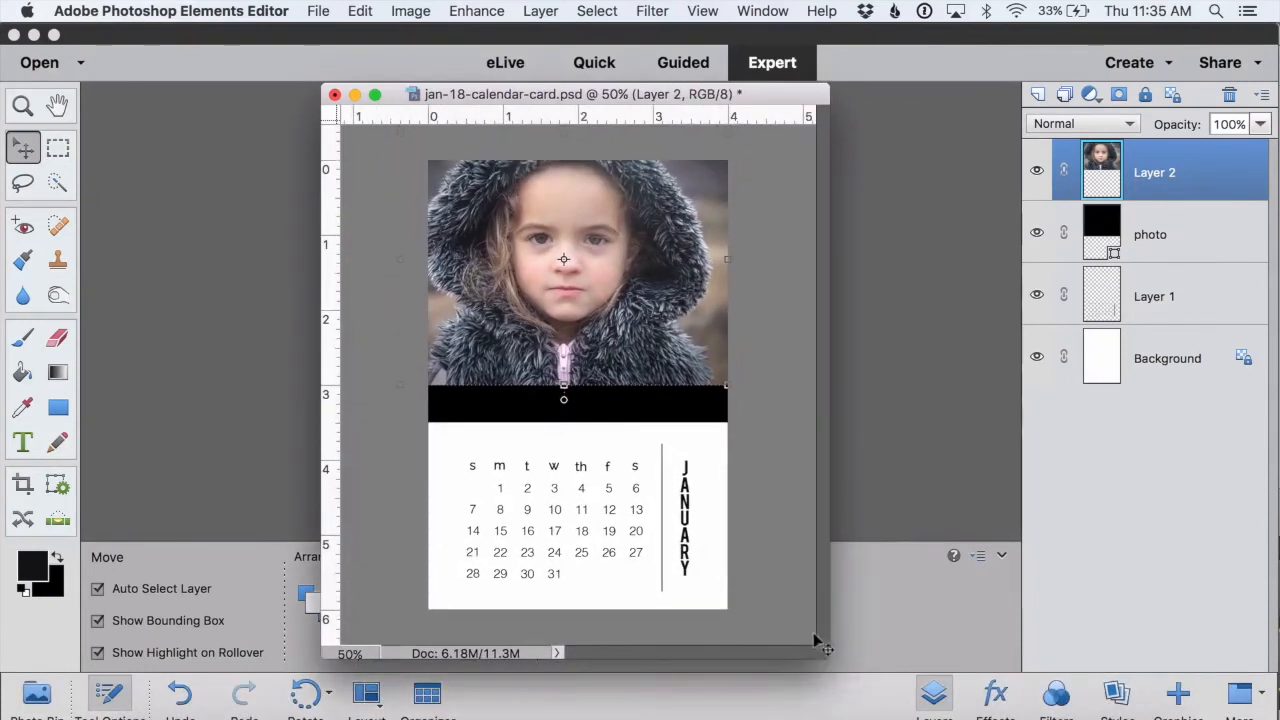
mouse_move(601, 218)
mouse_down()
mouse_move(593, 302)
mouse_move(605, 358)
mouse_move(607, 226)
mouse_move(597, 290)
mouse_move(610, 237)
mouse_up()
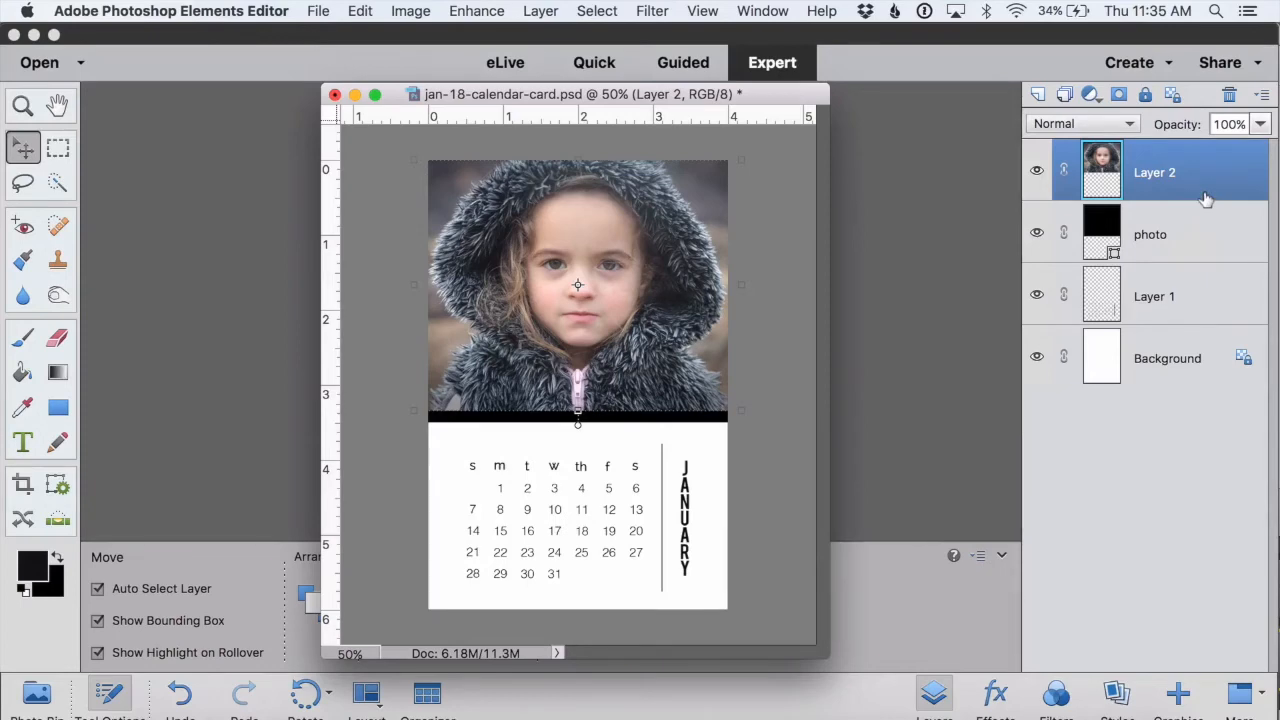
drag(1205, 199, 1205, 190)
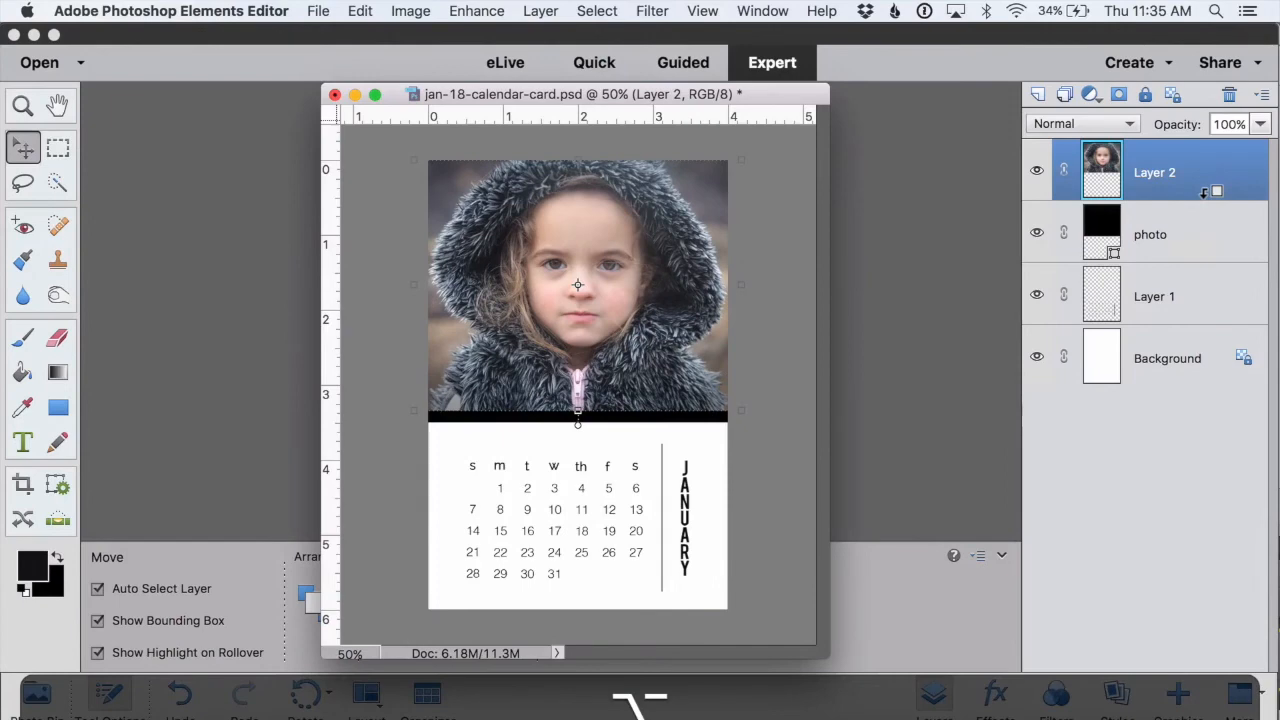
alt+click(1206, 193)
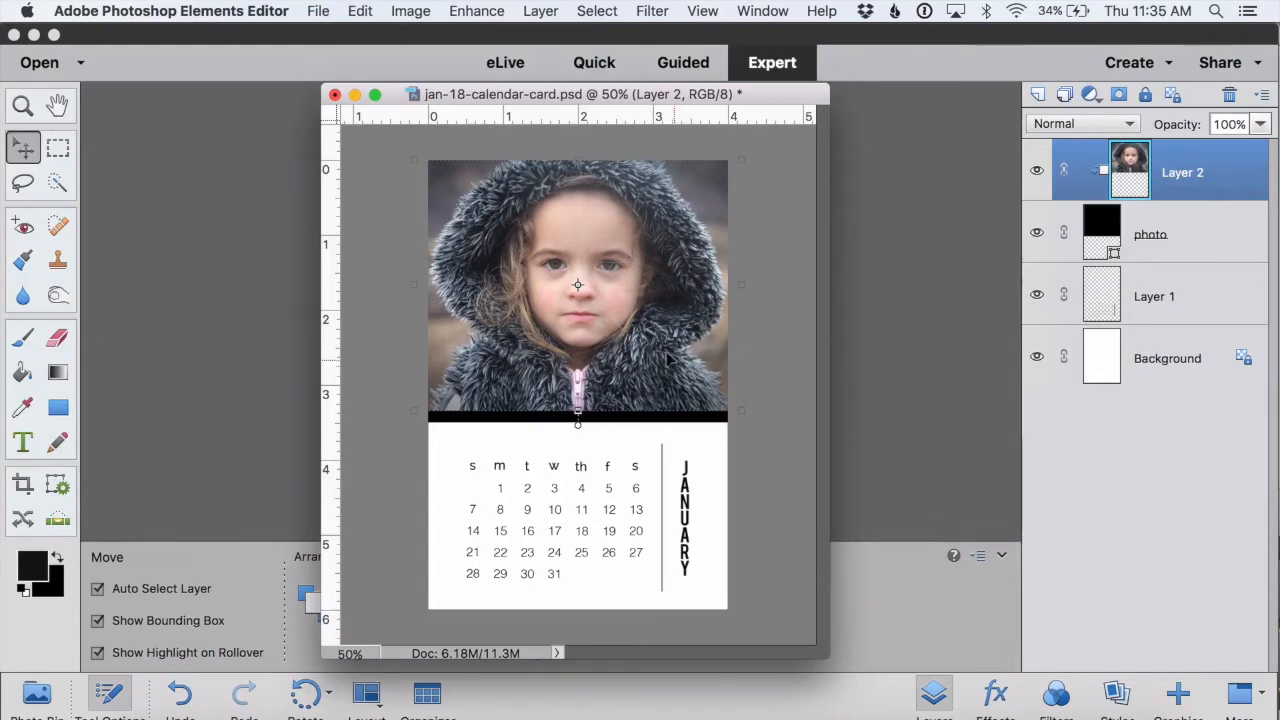
Step: Enlarge the clipped photo and reposition it so the girl's face sits centred in the placeholder
mouse_move(648, 283)
mouse_down()
mouse_move(662, 318)
mouse_move(700, 335)
mouse_move(700, 286)
mouse_move(640, 296)
mouse_up()
drag(724, 383, 826, 462)
click(753, 475)
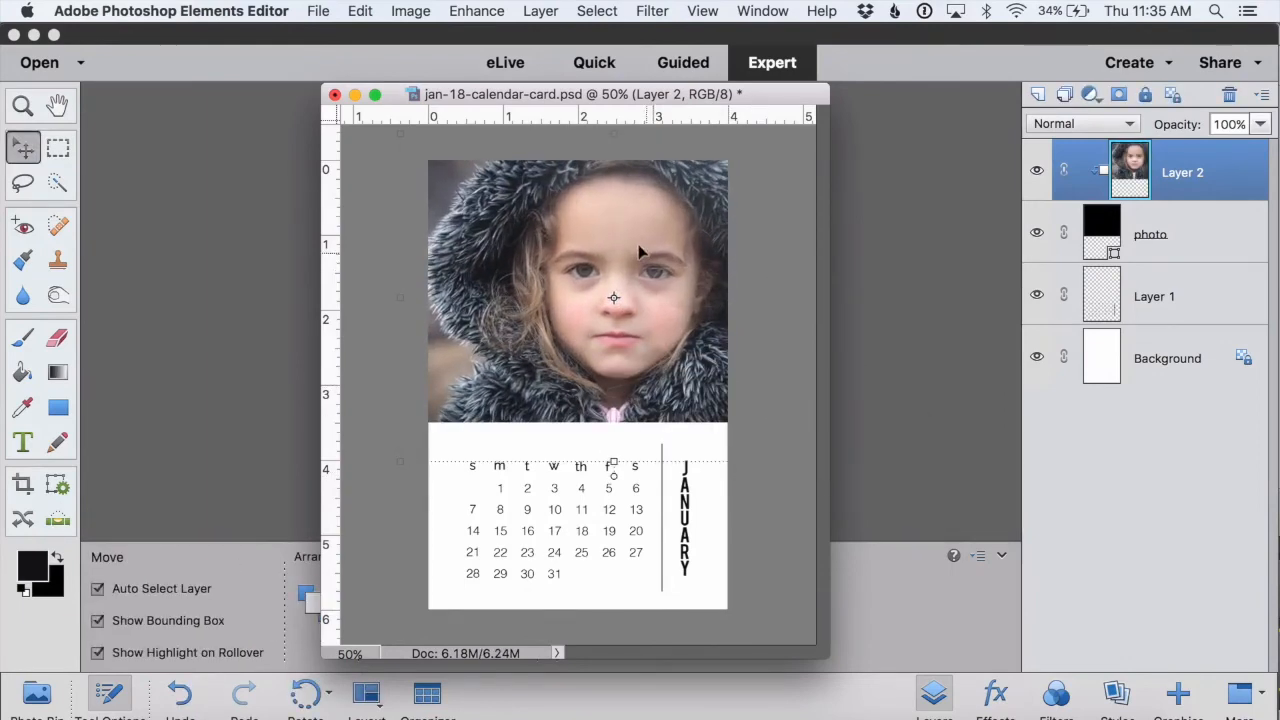
drag(636, 252, 607, 241)
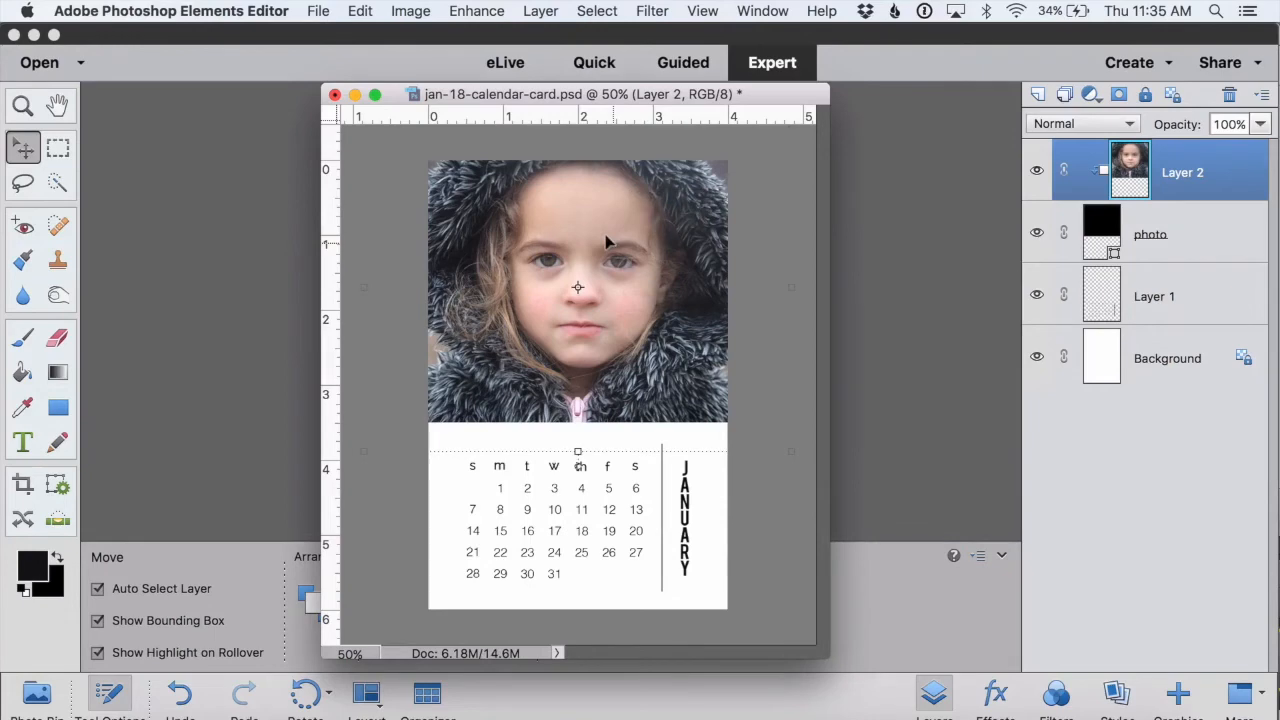
click(748, 500)
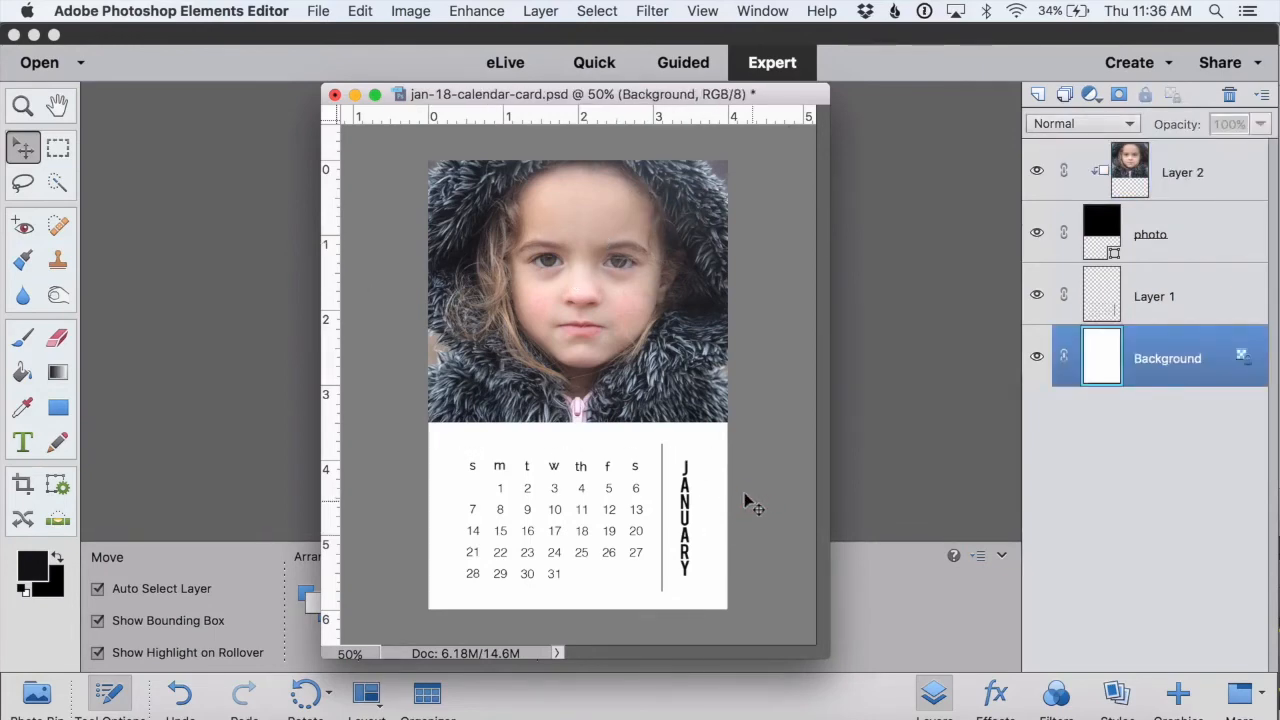